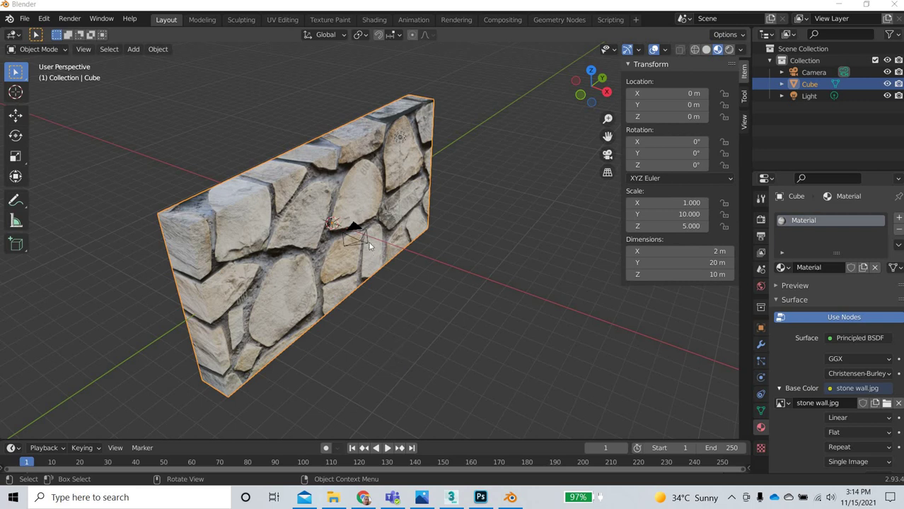
# Start a new General file without saving the changes to the textured wall scene
pyautogui.moveTo(369, 242); pyautogui.dragTo(429, 335, button='middle')
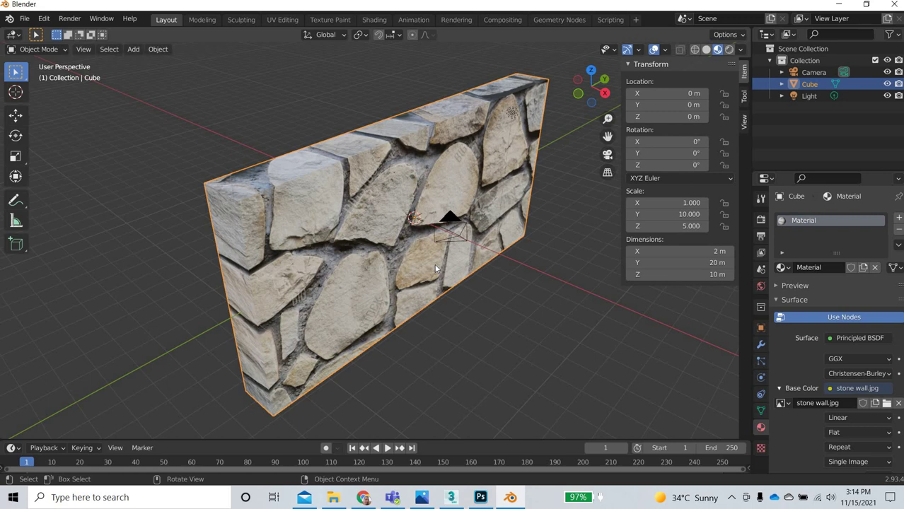
pyautogui.click(24, 19)
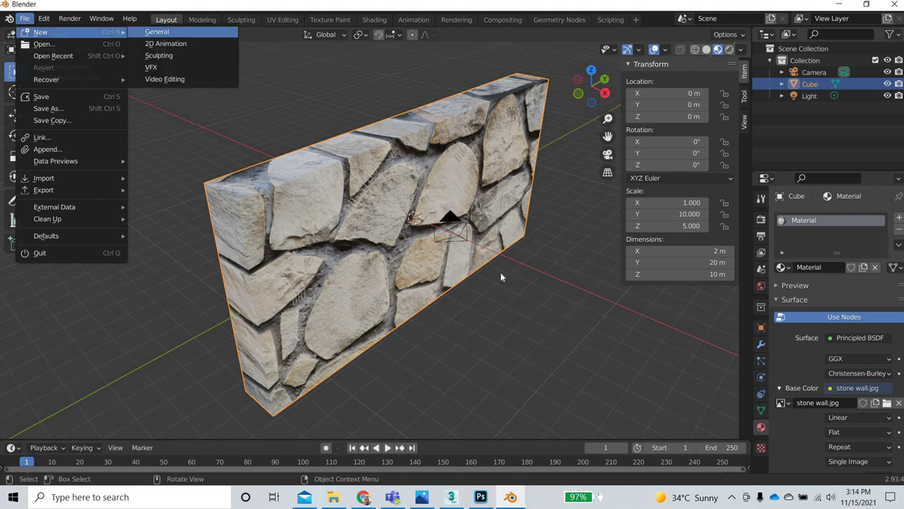
pyautogui.press('Return')
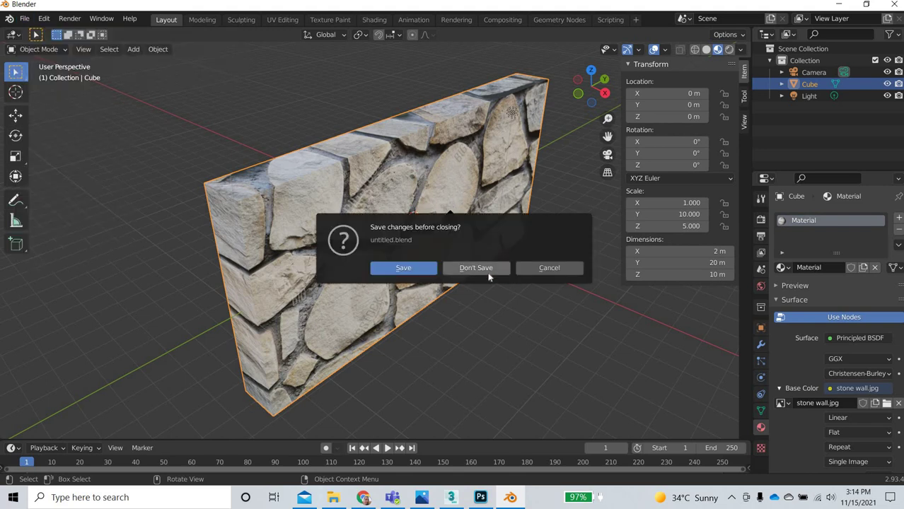
pyautogui.click(471, 274)
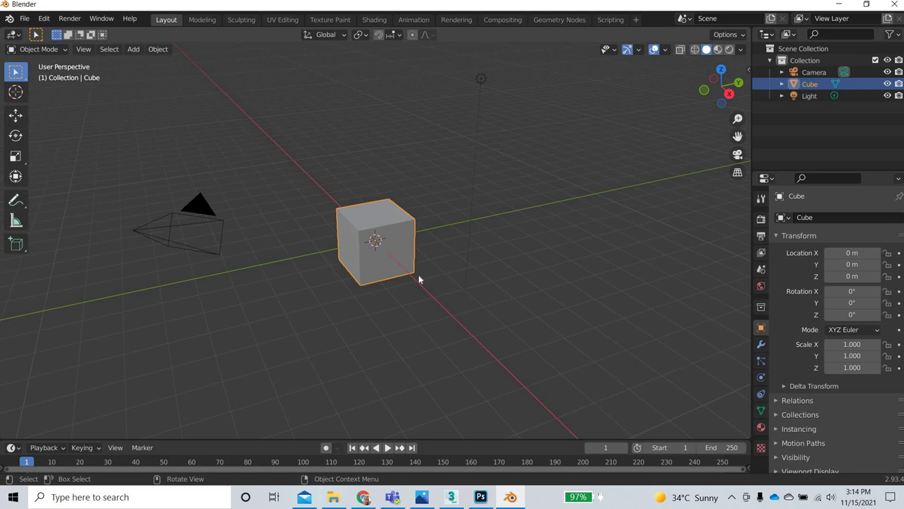
# Scale the default cube into a wall with Z scale 5 and Y scale 10
pyautogui.press('n')
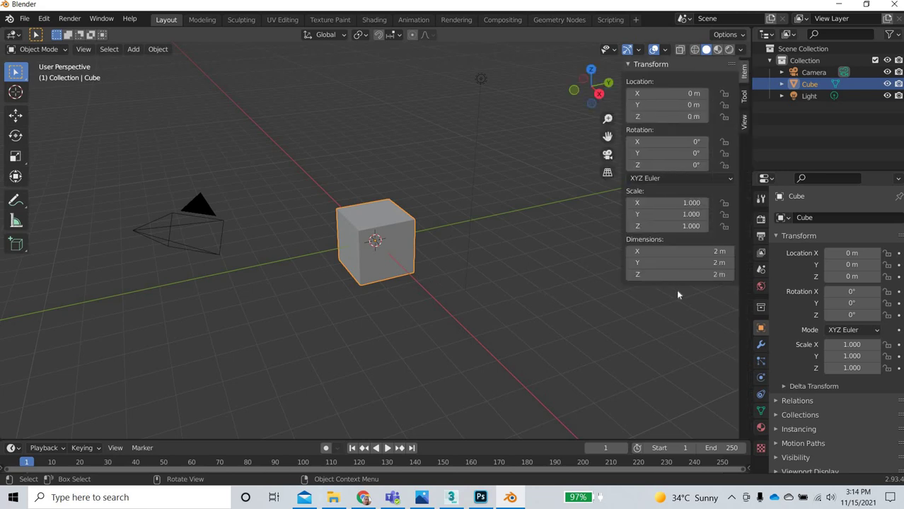
pyautogui.click(696, 226)
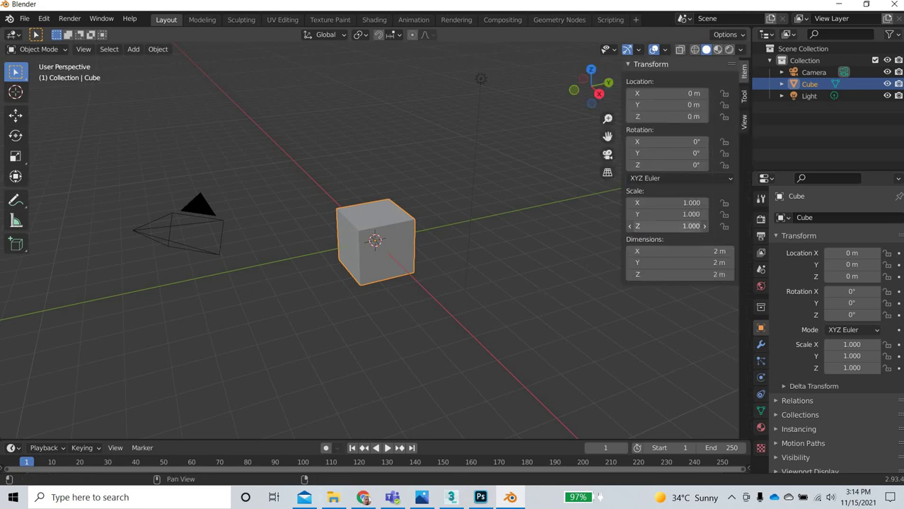
pyautogui.write('5')
pyautogui.press('Return')
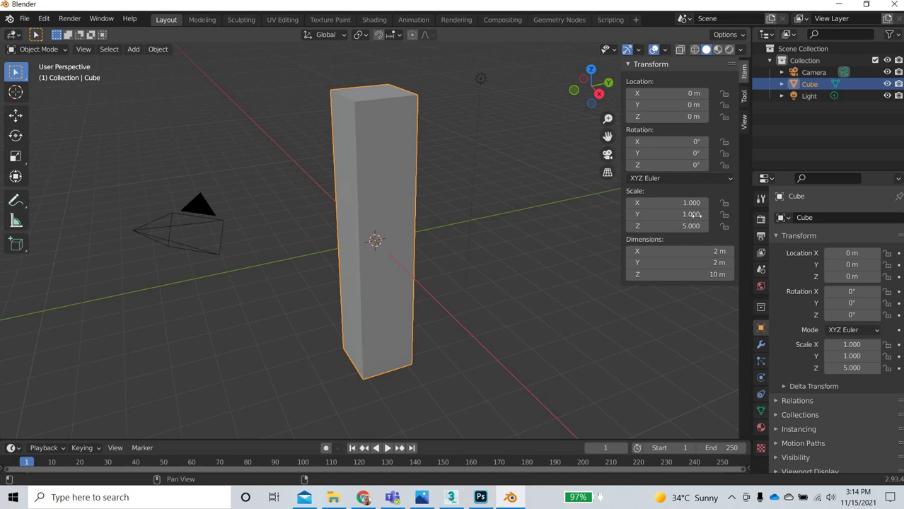
pyautogui.click(696, 214)
pyautogui.write('10')
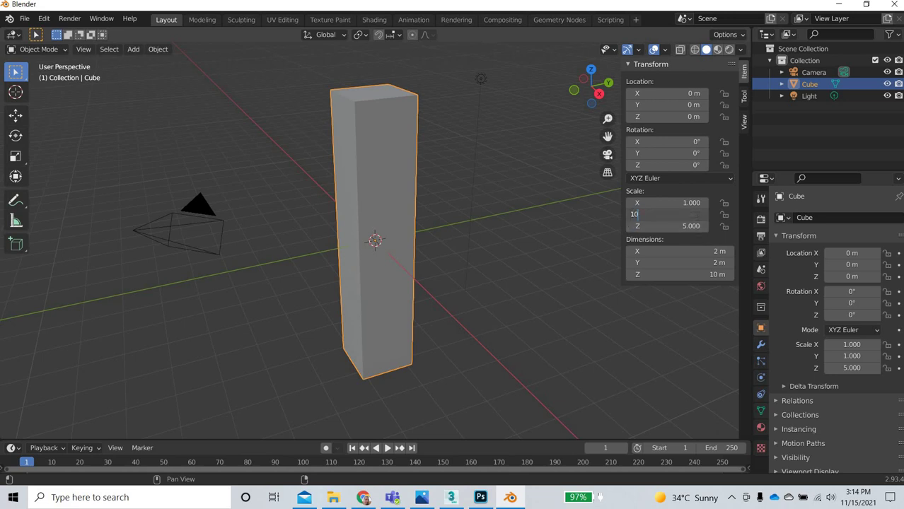
pyautogui.press('Return')
pyautogui.moveTo(400, 280); pyautogui.dragTo(503, 311, button='middle')
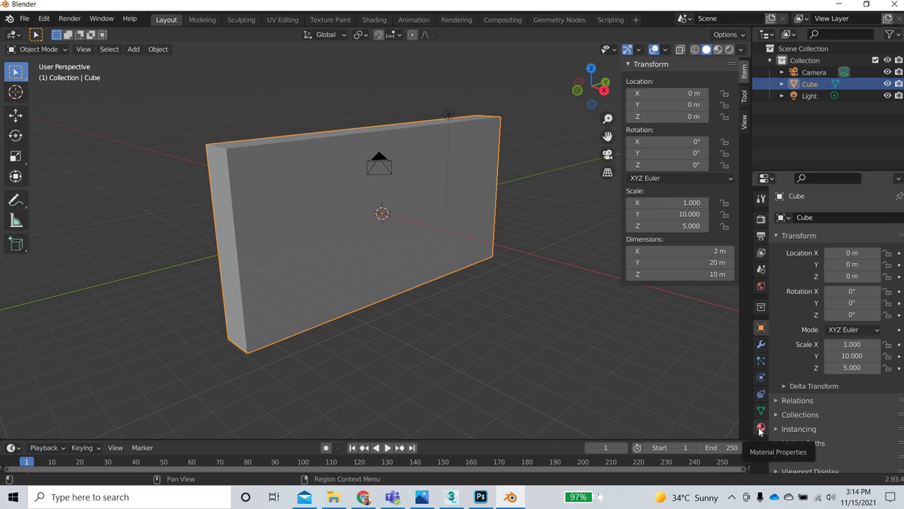
# Assign an Image Texture to the base color of the wall's material
pyautogui.click(760, 426)
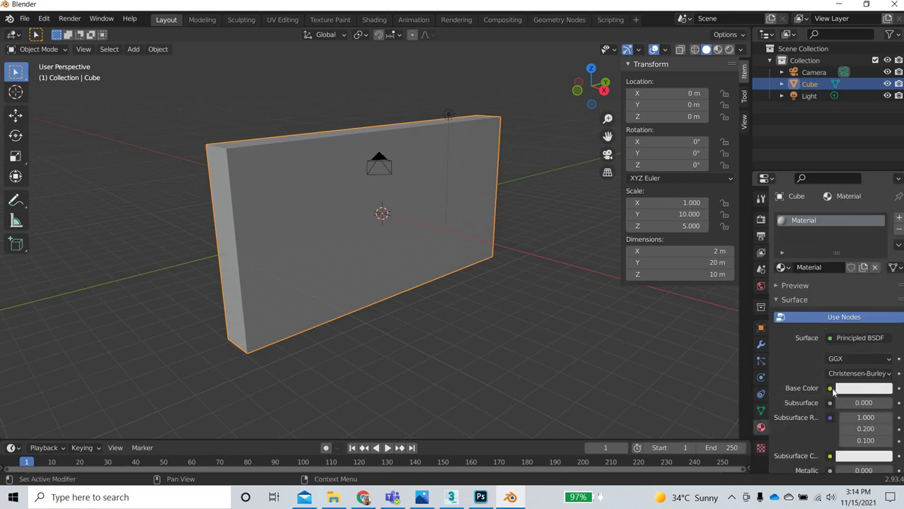
pyautogui.click(831, 389)
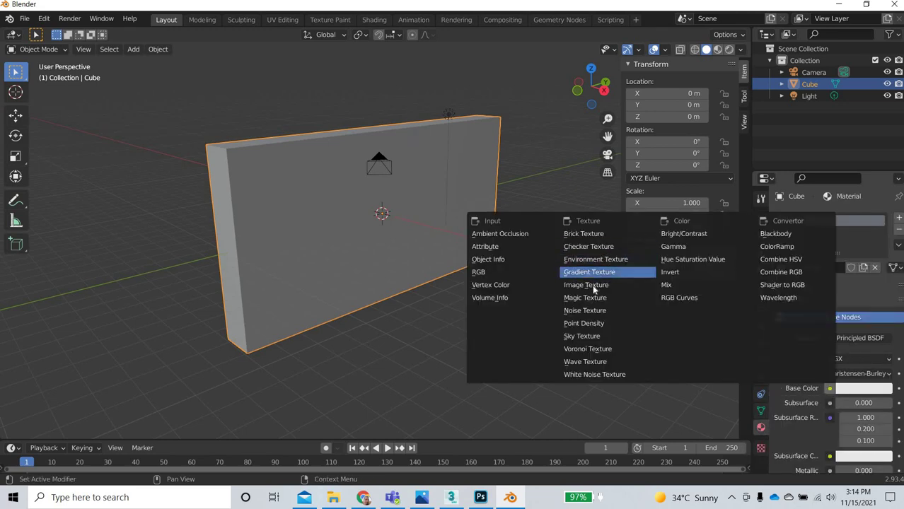
pyautogui.click(590, 285)
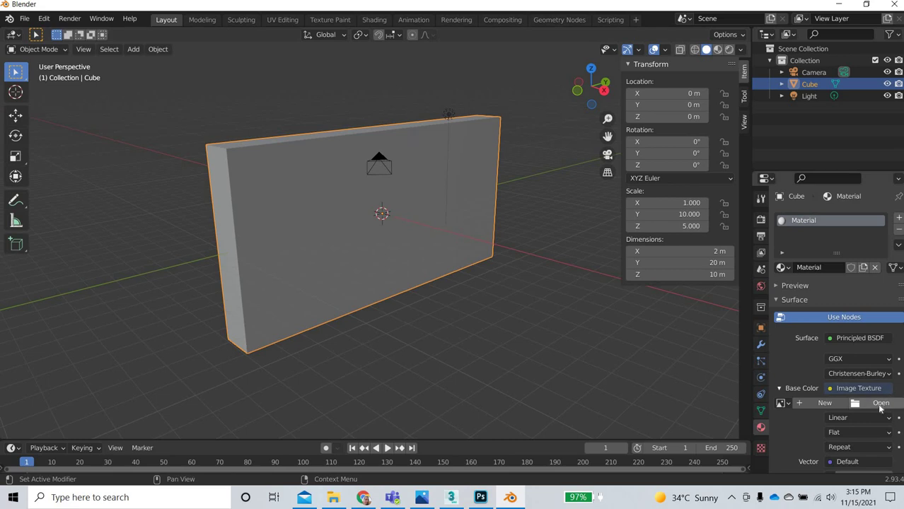
# Load stone wall.jpg from the 3D Assets folder as the texture image and display the wall in material preview shading
pyautogui.click(881, 403)
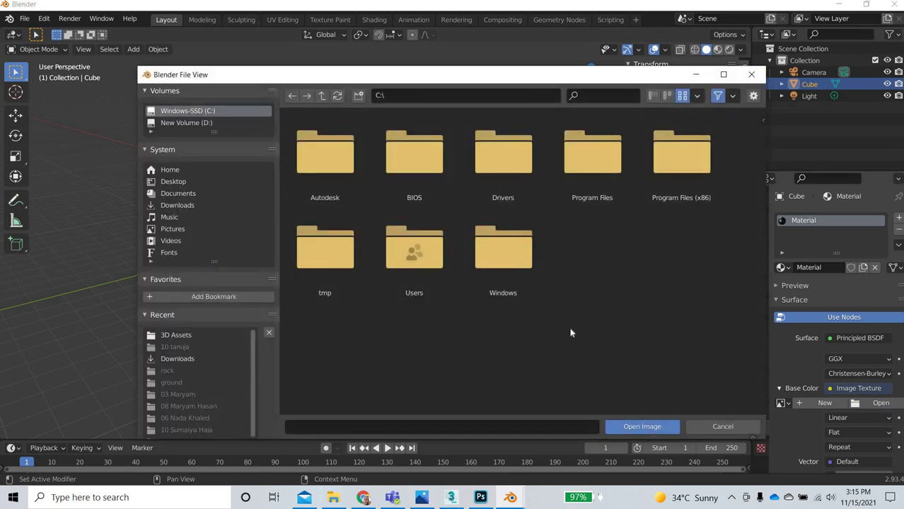
pyautogui.click(176, 334)
pyautogui.scroll(-10, 484, 344)
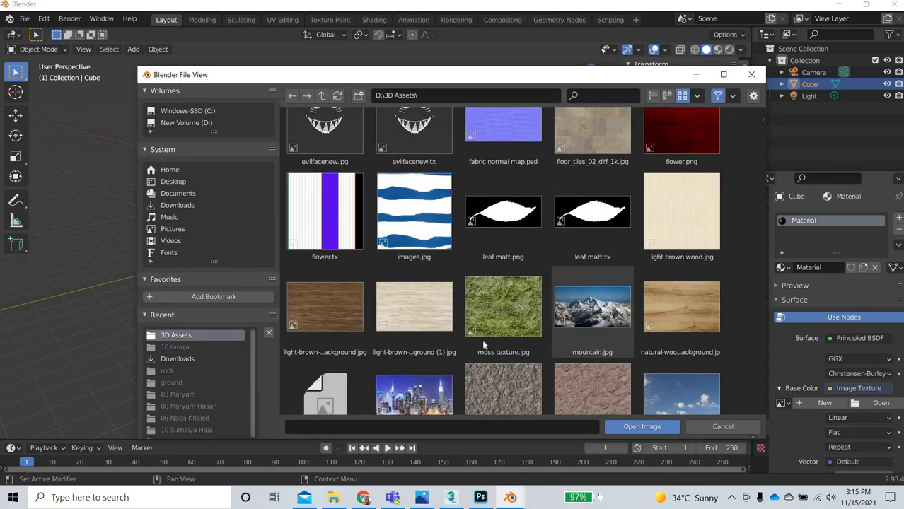
pyautogui.scroll(-5, 484, 345)
pyautogui.click(325, 249)
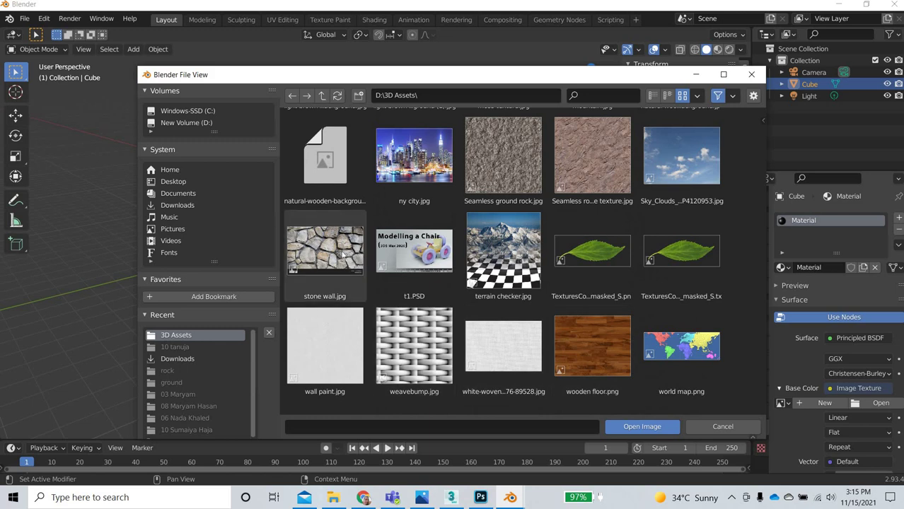
pyautogui.click(657, 425)
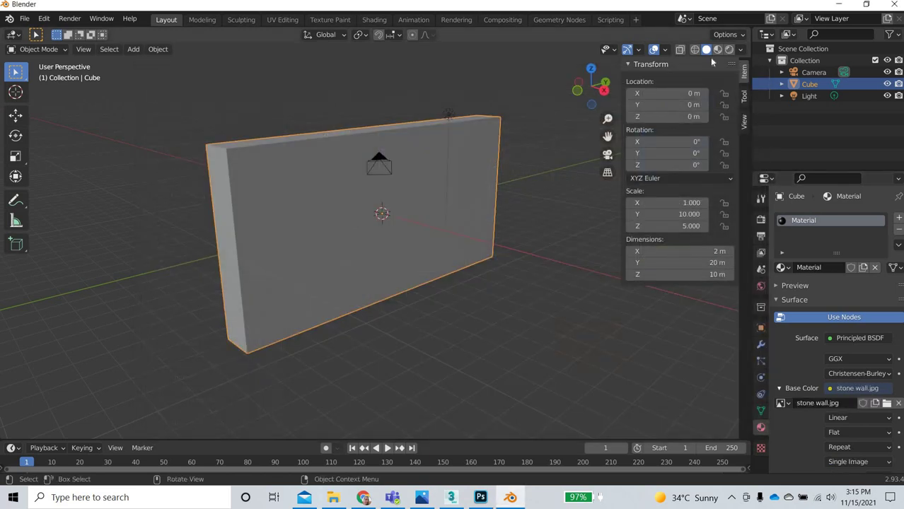
pyautogui.press('z')
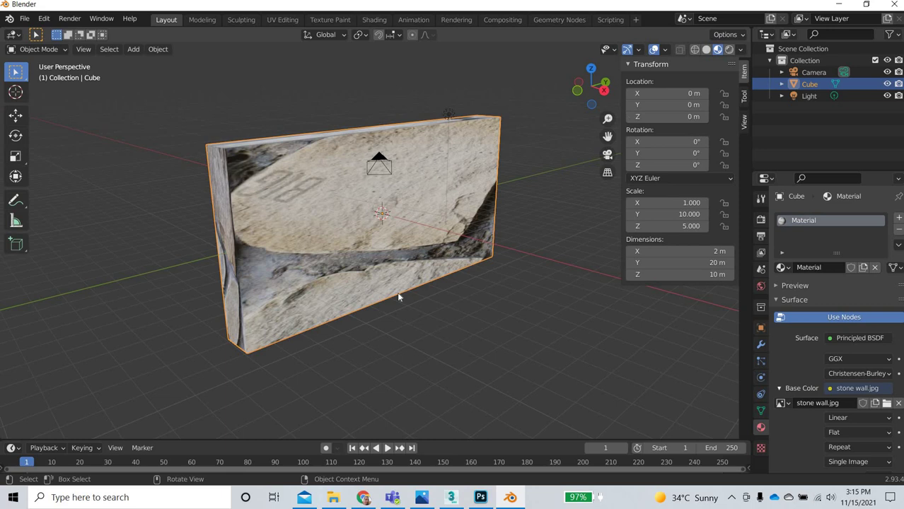
pyautogui.moveTo(397, 295)
pyautogui.mouseDown(button='middle')
pyautogui.moveTo(390, 319)
pyautogui.moveTo(329, 247)
pyautogui.mouseUp(button='middle')
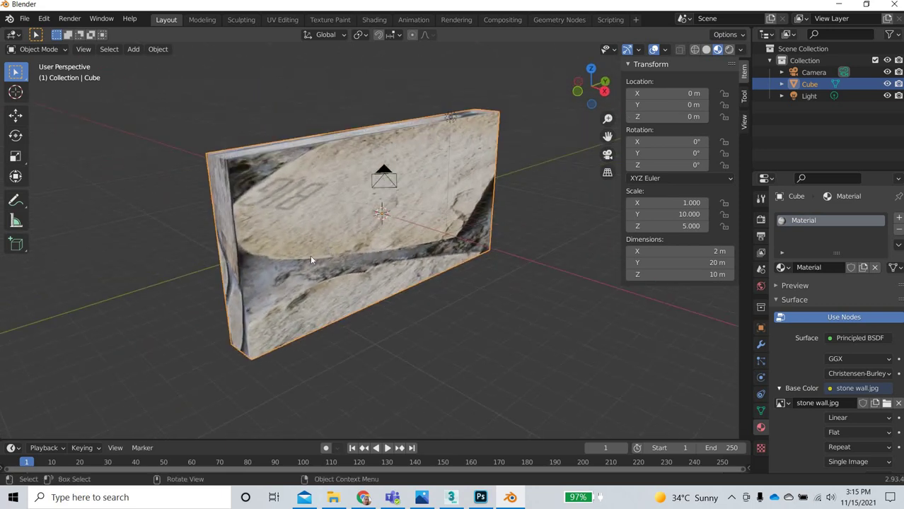
# Open the UV Editing workspace, frame the whole stone image, and show the wall there in material preview shading
pyautogui.click(280, 20)
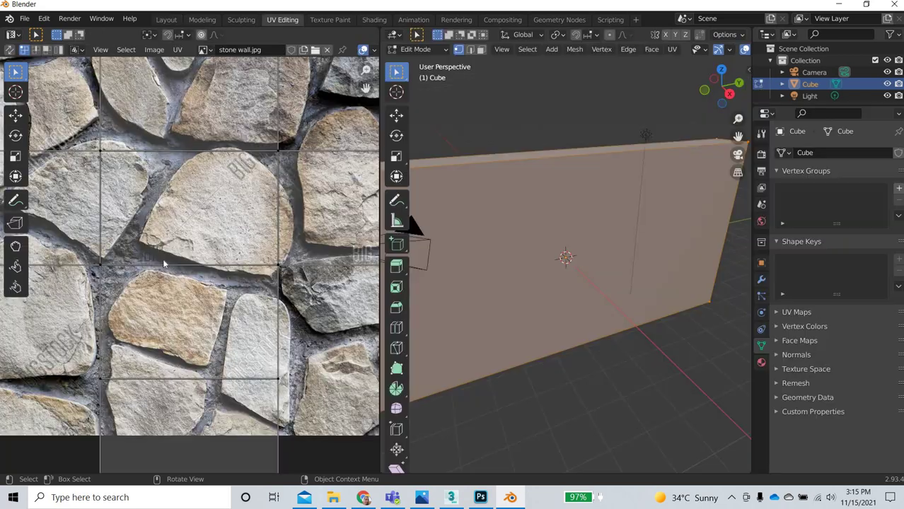
pyautogui.scroll(-6, 188, 283)
pyautogui.moveTo(185, 258); pyautogui.dragTo(181, 232, button='middle')
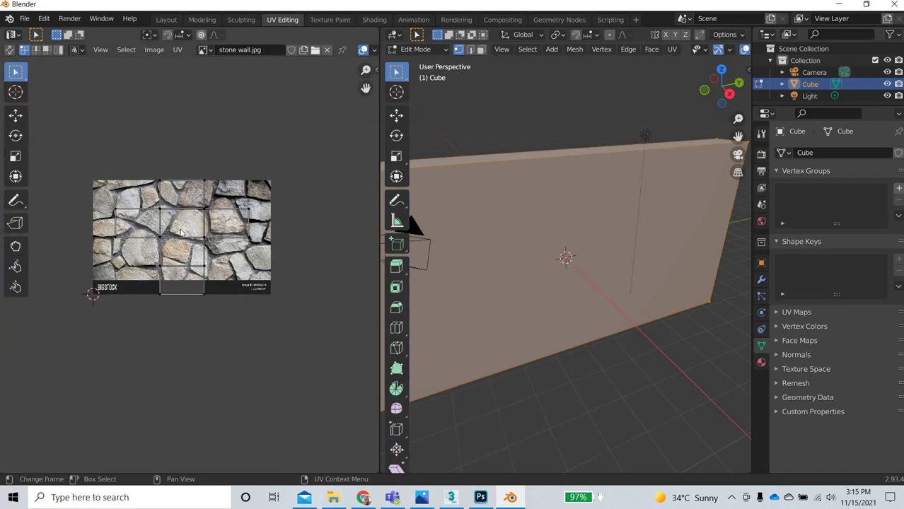
pyautogui.scroll(1, 181, 233)
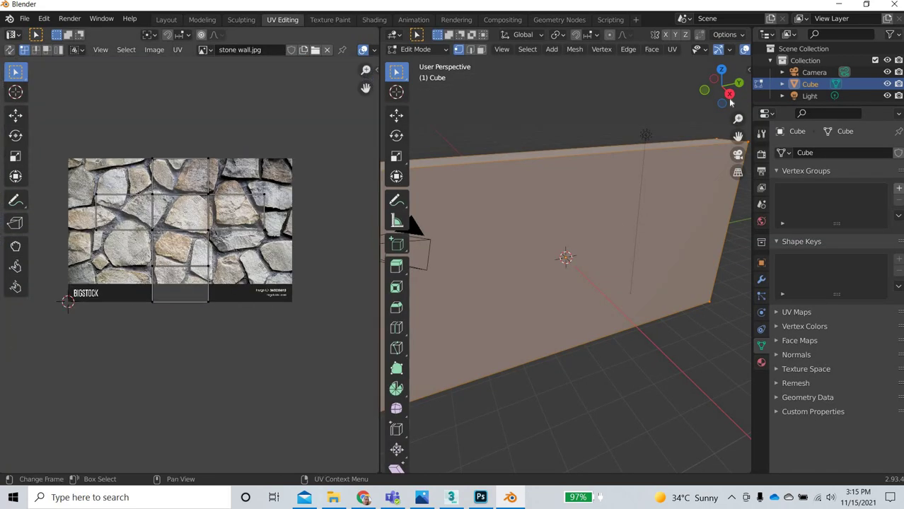
pyautogui.scroll(-3, 700, 53)
pyautogui.click(718, 49)
pyautogui.moveTo(573, 270)
pyautogui.mouseDown(button='middle')
pyautogui.moveTo(585, 244)
pyautogui.moveTo(531, 251)
pyautogui.mouseUp(button='middle')
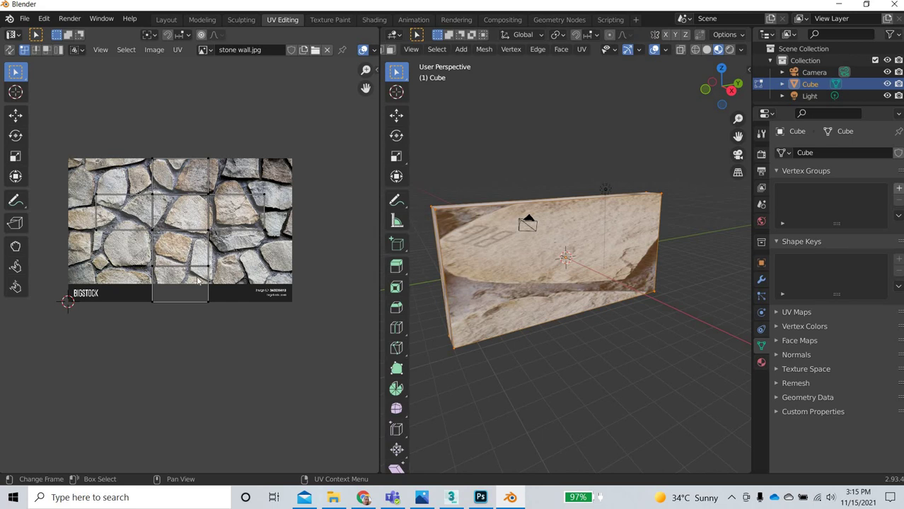
# Select the wall's large front face in face select mode and select all of its UVs over the image
pyautogui.scroll(2, 198, 281)
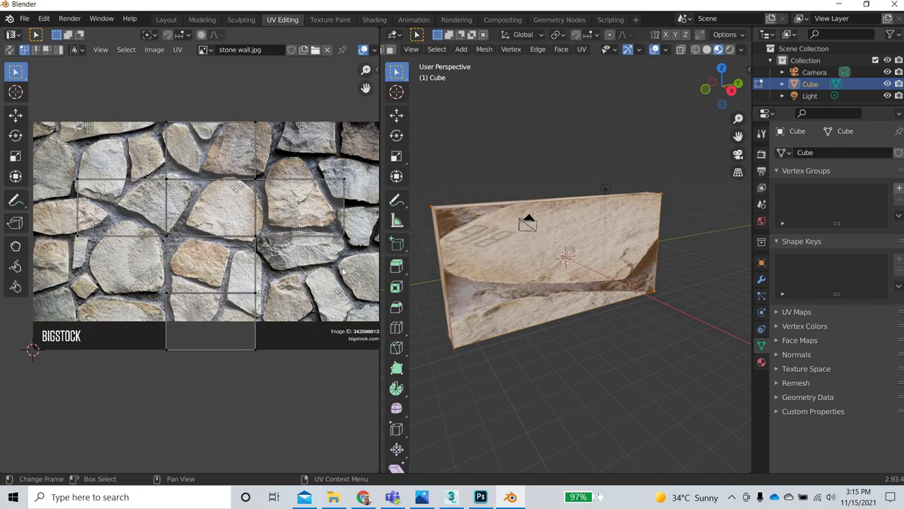
pyautogui.scroll(-2, 342, 270)
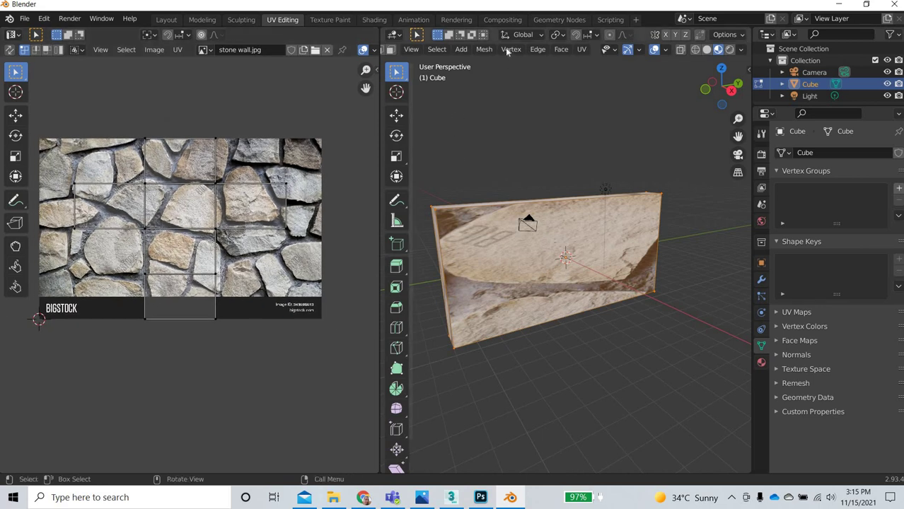
pyautogui.hscroll(-3, 506, 51)
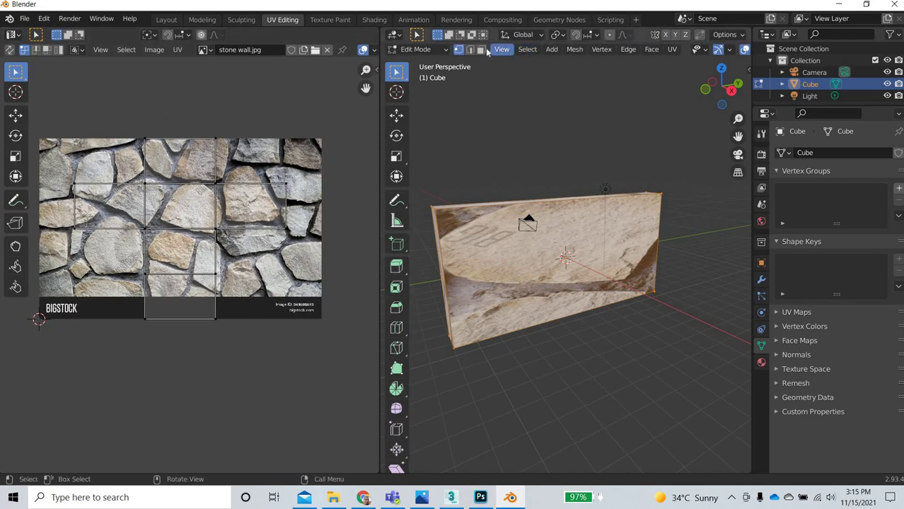
pyautogui.click(525, 254)
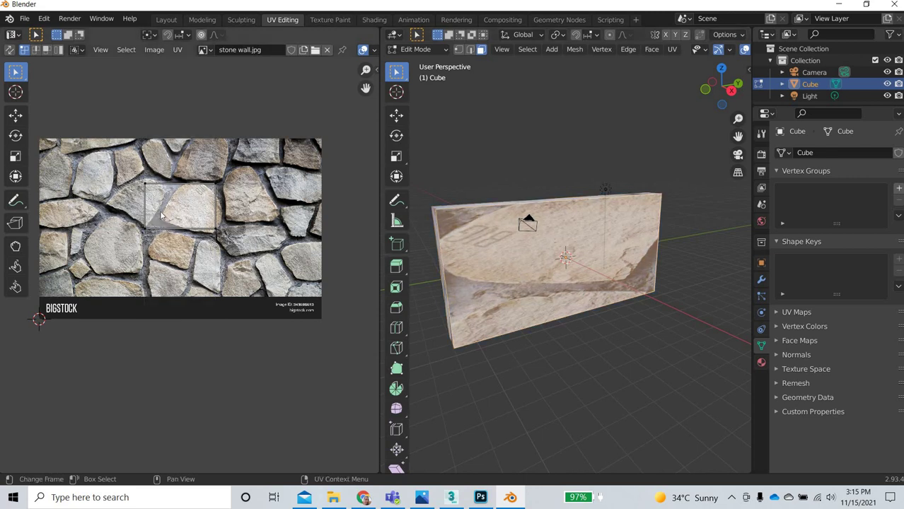
pyautogui.press('b')
pyautogui.moveTo(256, 254); pyautogui.dragTo(266, 253)
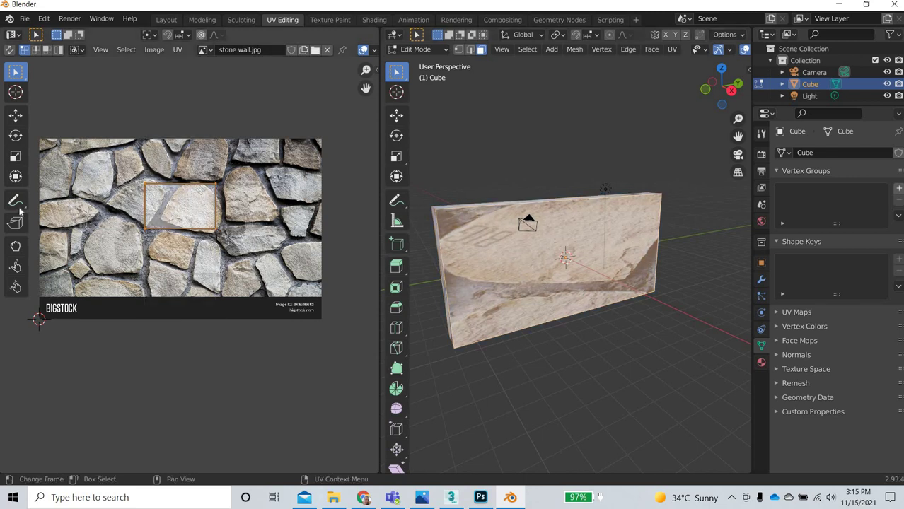
# Enlarge the front face's UVs over the stone image, then narrow them horizontally by a factor of about 0.70
pyautogui.click(15, 159)
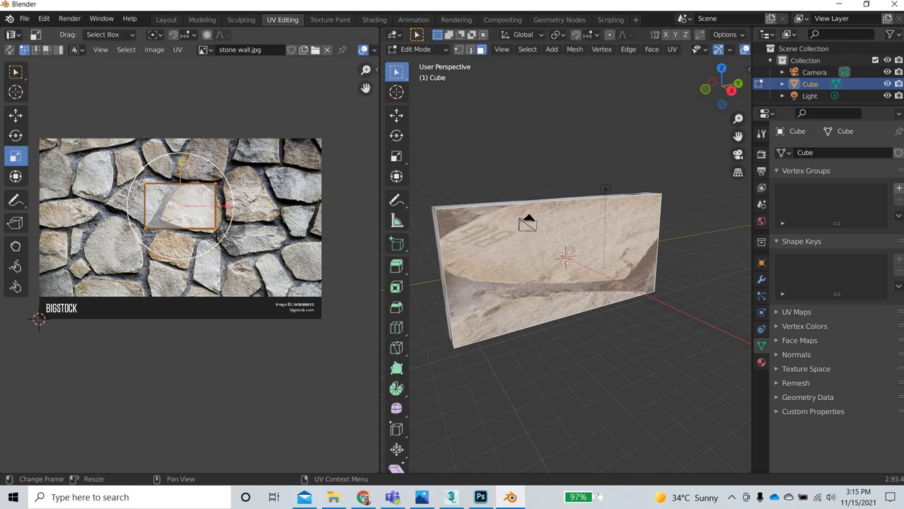
pyautogui.moveTo(225, 206); pyautogui.dragTo(313, 307)
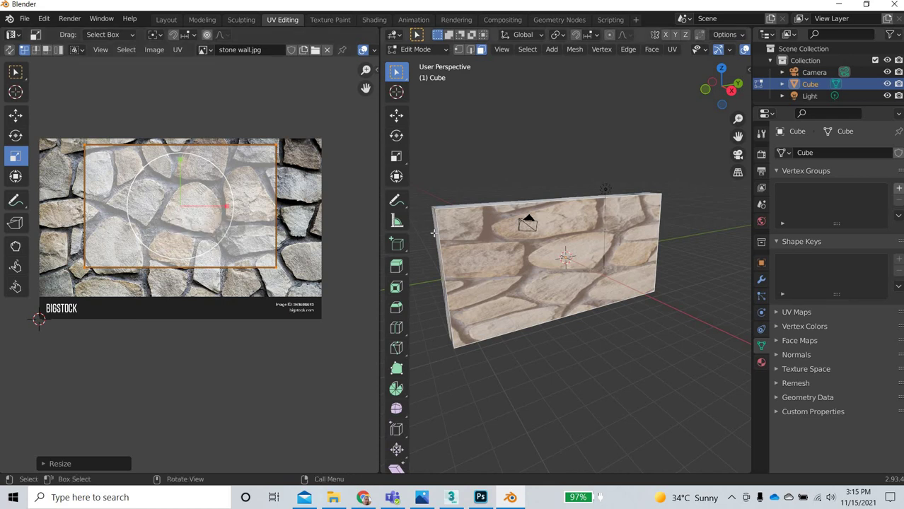
pyautogui.press('s')
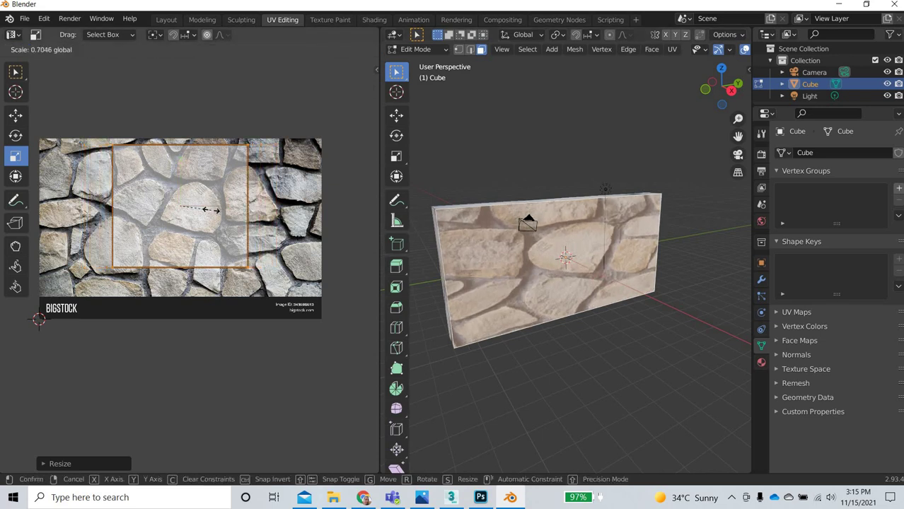
pyautogui.click(206, 210)
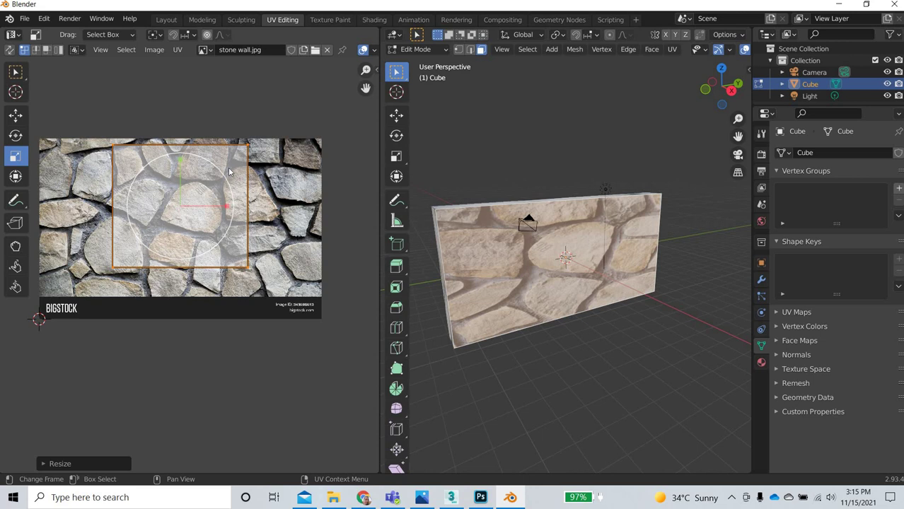
# Reselect the front face's UVs, enlarge them slightly and move them down to lie within the stone area above the caption strip
pyautogui.moveTo(269, 130); pyautogui.dragTo(94, 288)
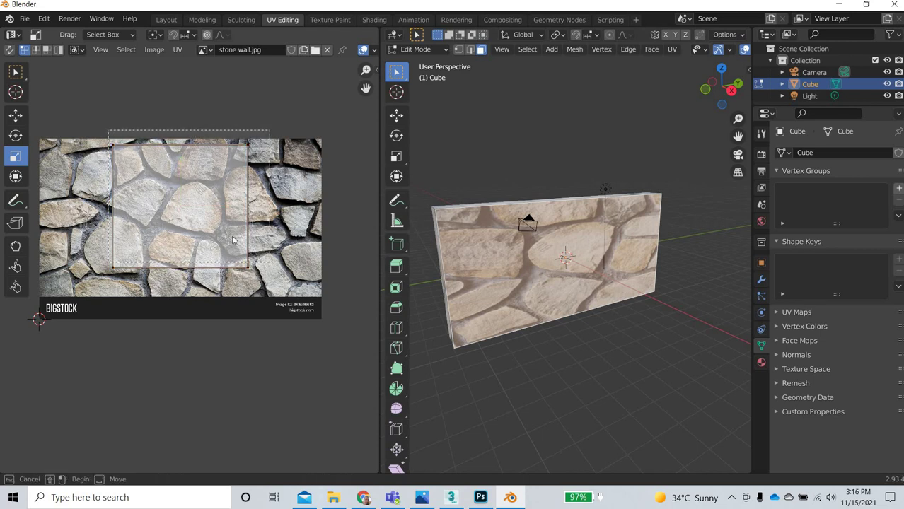
pyautogui.moveTo(233, 241)
pyautogui.mouseDown()
pyautogui.moveTo(223, 239)
pyautogui.moveTo(231, 244)
pyautogui.mouseUp()
pyautogui.click(14, 115)
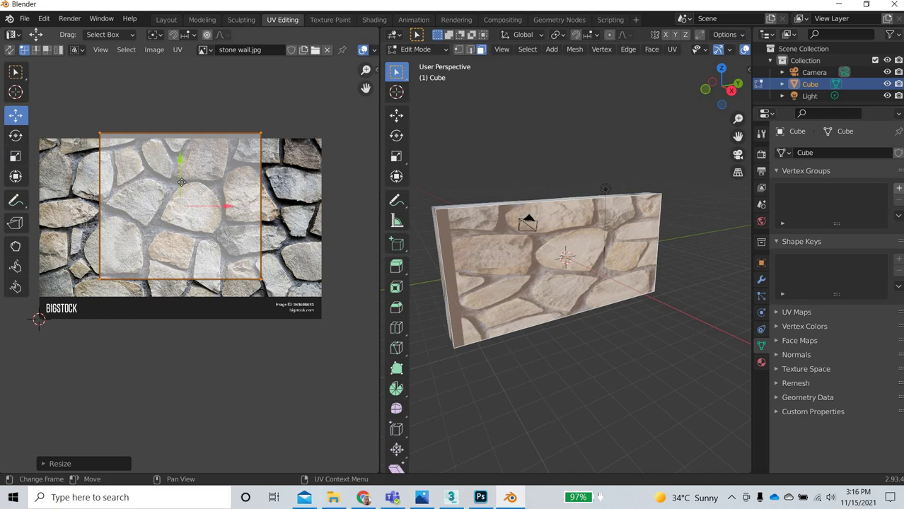
pyautogui.moveTo(181, 177); pyautogui.dragTo(191, 185)
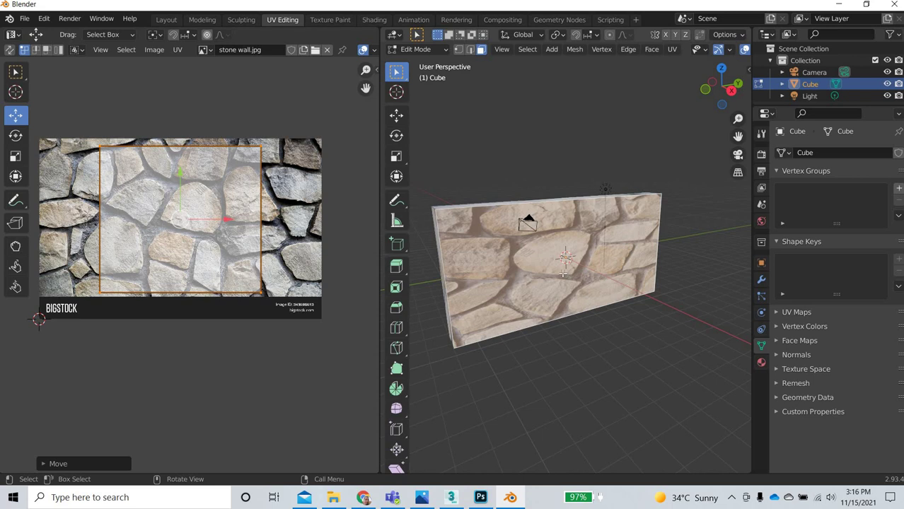
pyautogui.click(16, 156)
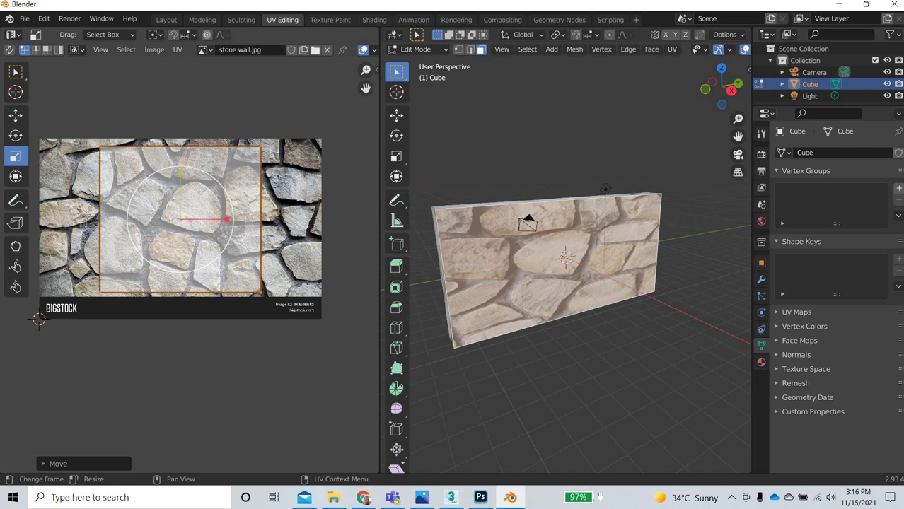
pyautogui.moveTo(228, 220); pyautogui.dragTo(215, 219)
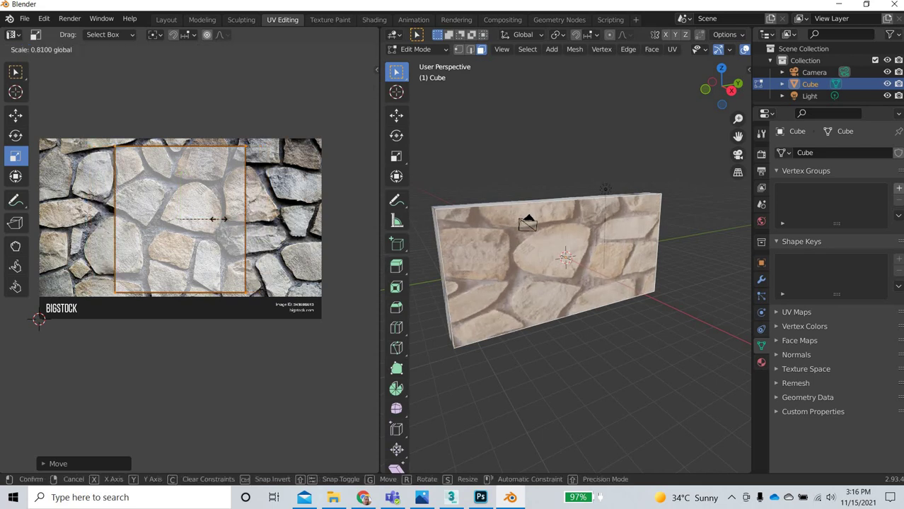
pyautogui.moveTo(215, 219); pyautogui.dragTo(228, 219)
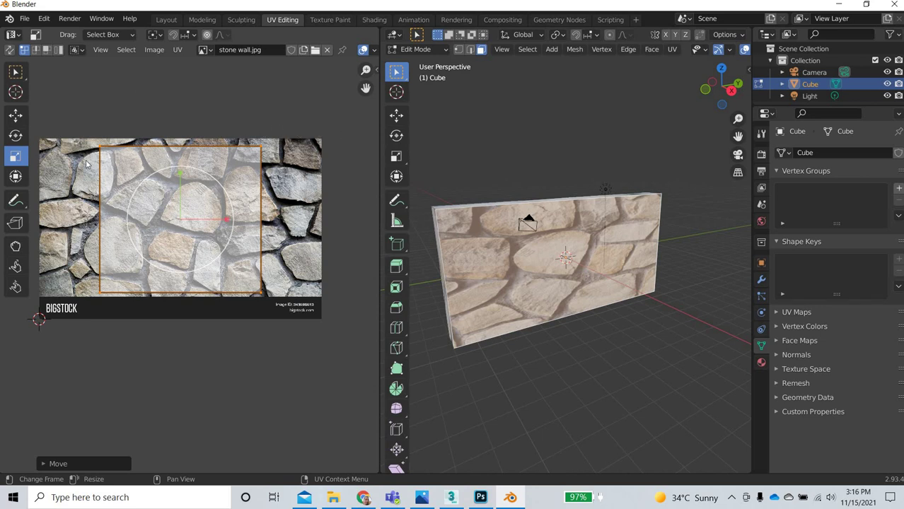
# Select the upper edge of the front face's UVs and lower it slightly over the stone image
pyautogui.moveTo(277, 121); pyautogui.dragTo(92, 160)
pyautogui.click(20, 118)
pyautogui.hotkey('shift', 'space')
pyautogui.press('g')
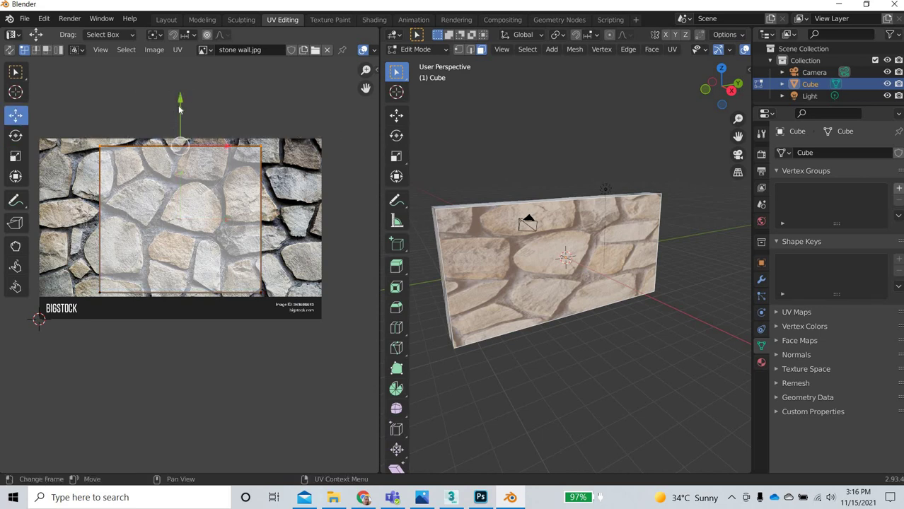
pyautogui.moveTo(178, 102); pyautogui.dragTo(182, 95)
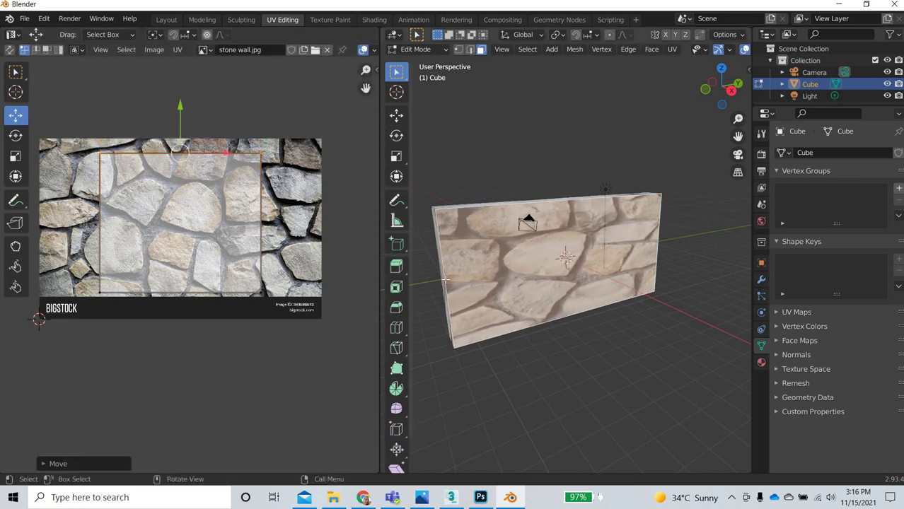
# Select all of the front face's UVs, enable snapping in the UV editor and rotate them a quarter turn
pyautogui.moveTo(274, 125); pyautogui.dragTo(127, 321)
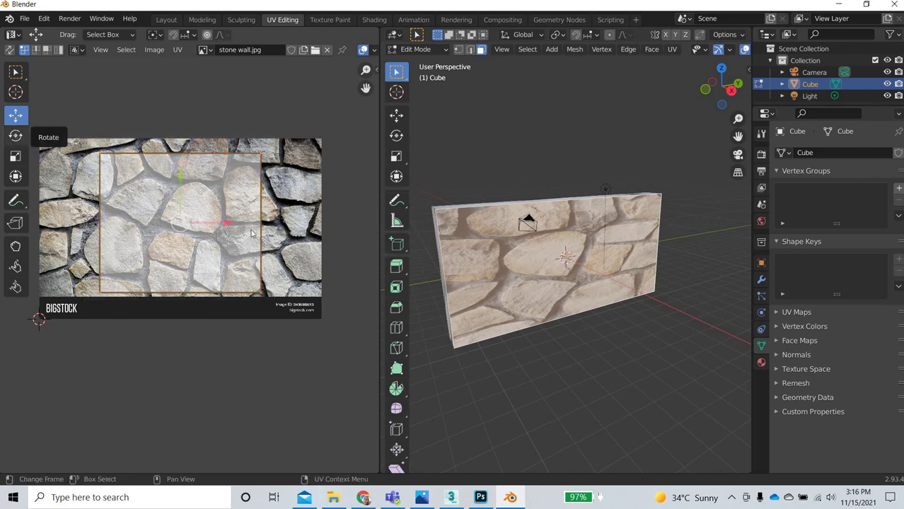
pyautogui.click(16, 135)
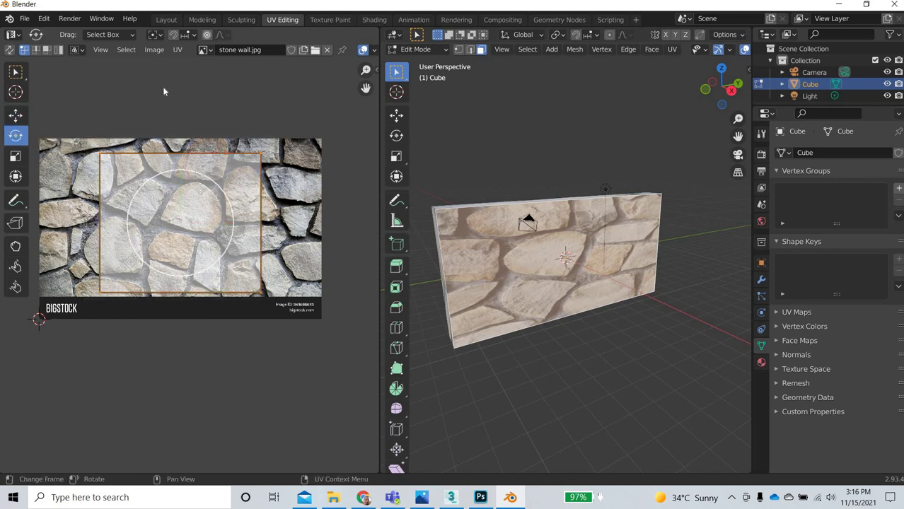
pyautogui.click(173, 34)
pyautogui.click(188, 35)
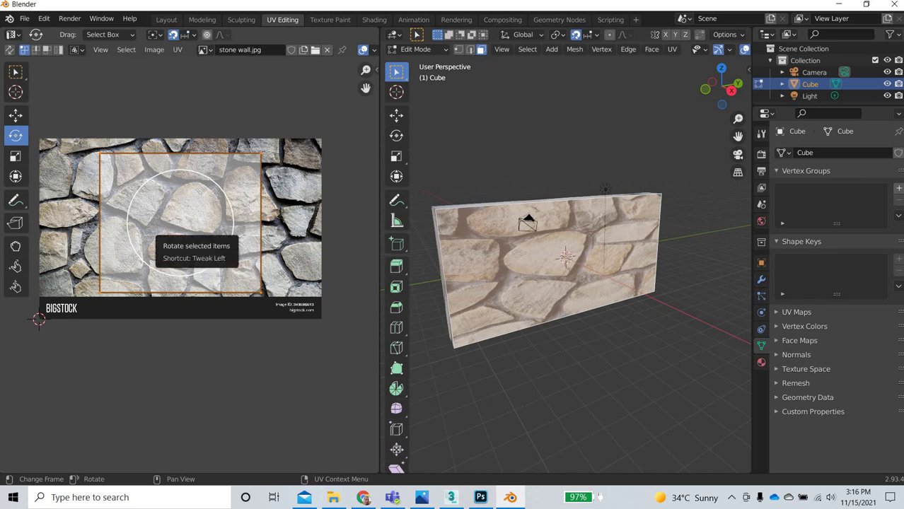
pyautogui.moveTo(129, 225); pyautogui.dragTo(141, 81)
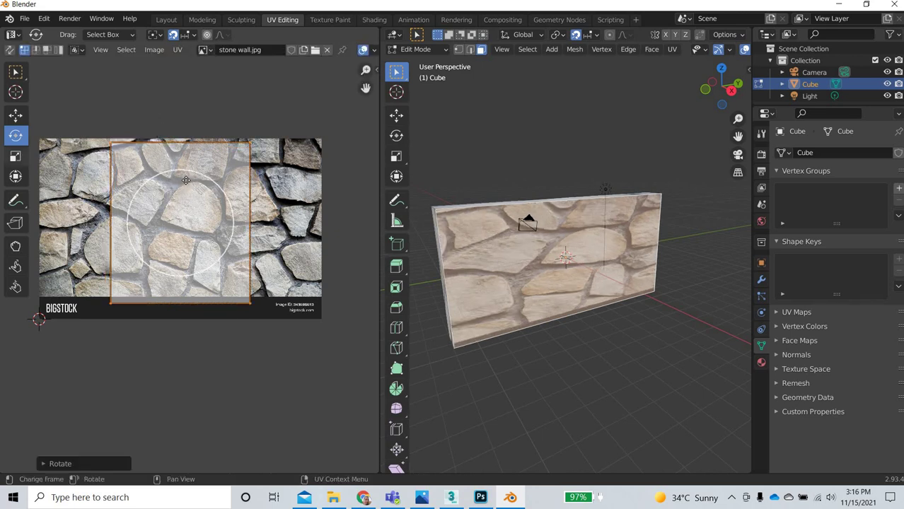
# Turn off UV snapping and raise the lower edge of the front face's UVs to just above the caption strip
pyautogui.click(16, 156)
pyautogui.moveTo(181, 177); pyautogui.dragTo(181, 175)
pyautogui.click(16, 115)
pyautogui.hotkey('shift', 'Tab')
# Scale the front face's UVs horizontally until they span most of the stone image's width
pyautogui.click(15, 155)
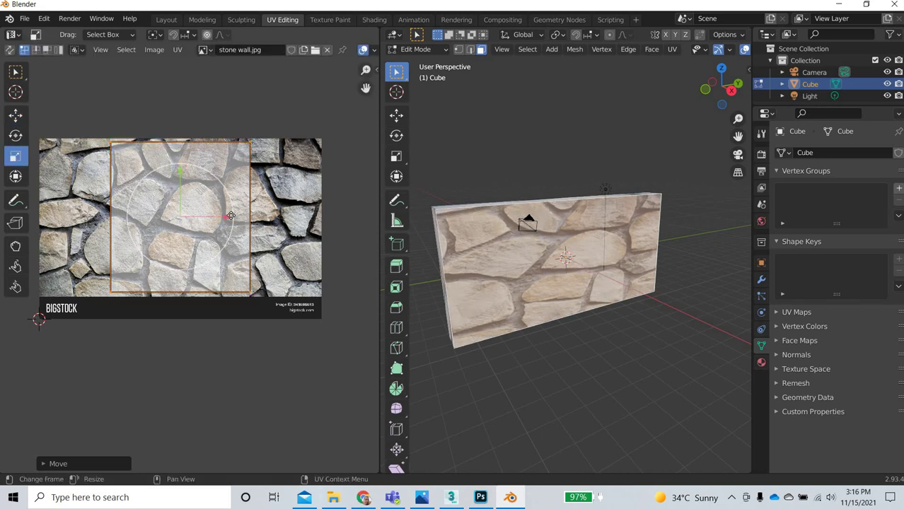
pyautogui.moveTo(226, 216); pyautogui.dragTo(252, 215)
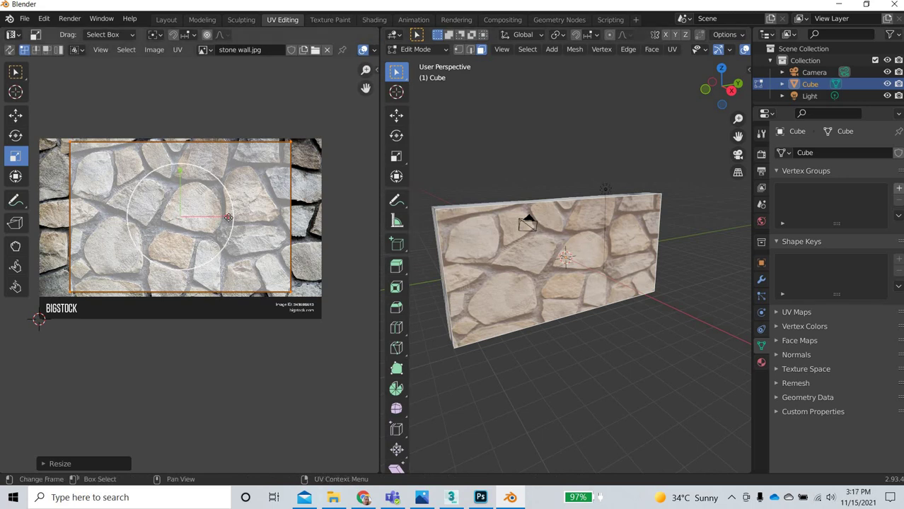
pyautogui.moveTo(228, 217); pyautogui.dragTo(241, 216)
# Box-select the top edge of the widened front face UVs and move it down a little within the stone area
pyautogui.press('b')
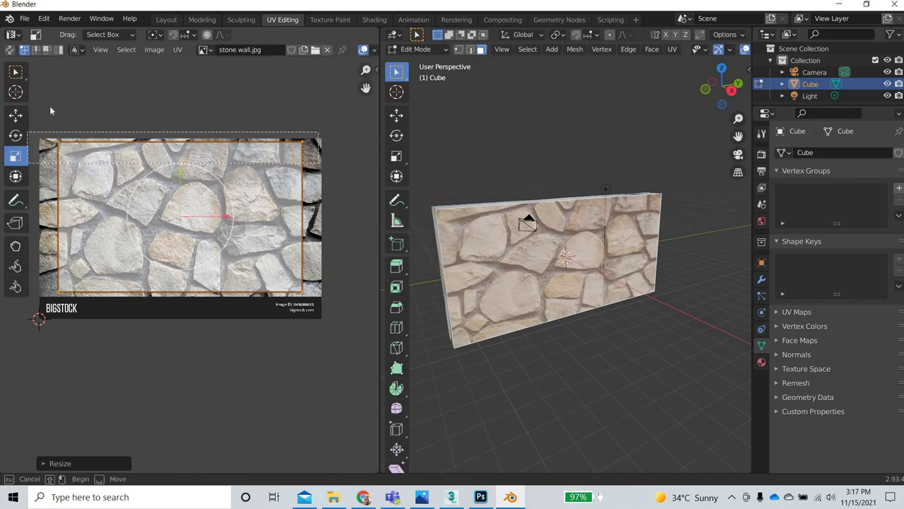
pyautogui.moveTo(49, 106); pyautogui.dragTo(28, 132)
pyautogui.click(16, 115)
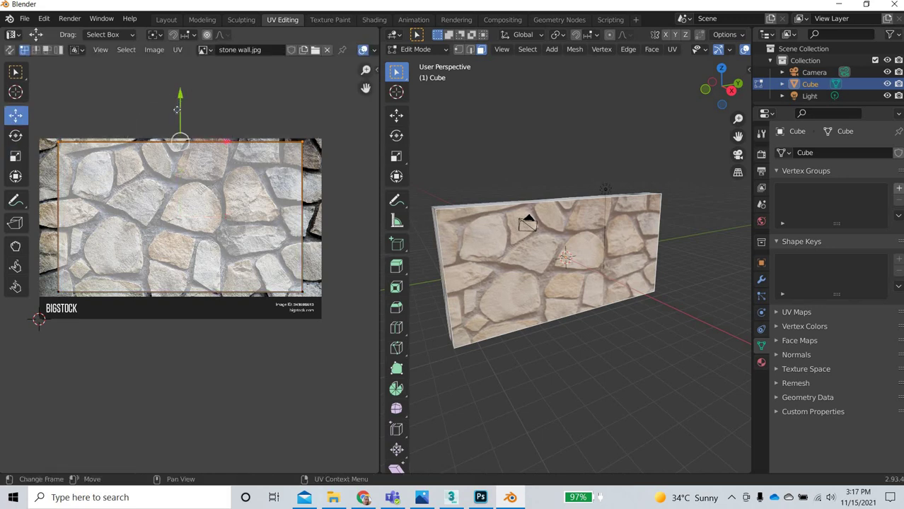
pyautogui.moveTo(177, 110); pyautogui.dragTo(178, 120)
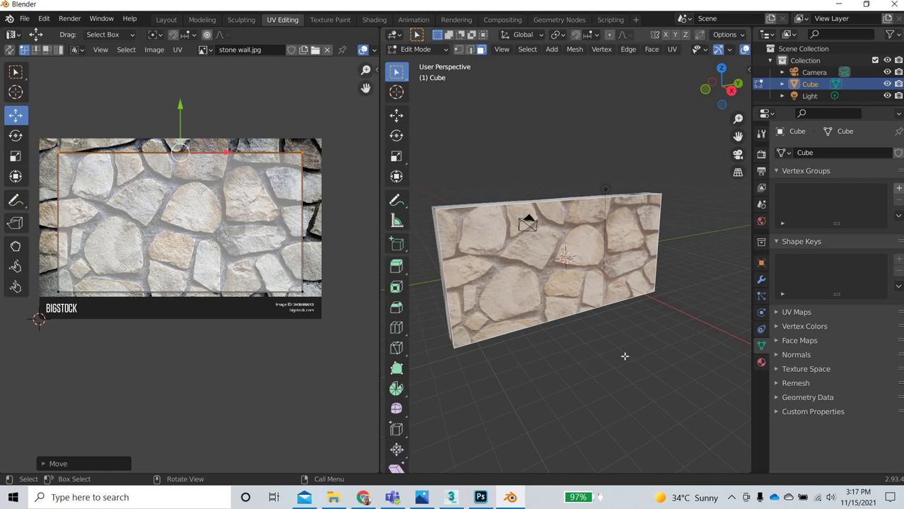
# Select the wall's narrow end face, move its UVs down and left over the stones, and raise their upper edge
pyautogui.moveTo(623, 358); pyautogui.dragTo(531, 301, button='middle')
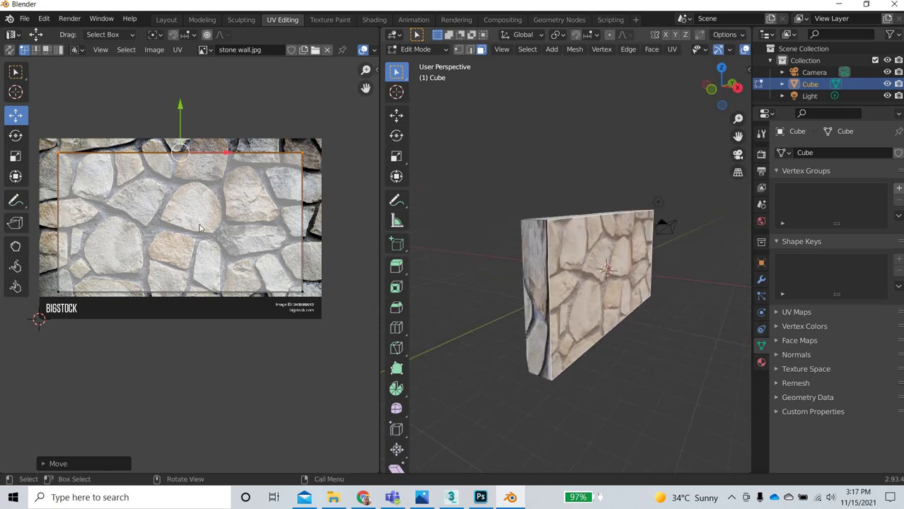
pyautogui.moveTo(122, 115); pyautogui.dragTo(236, 209)
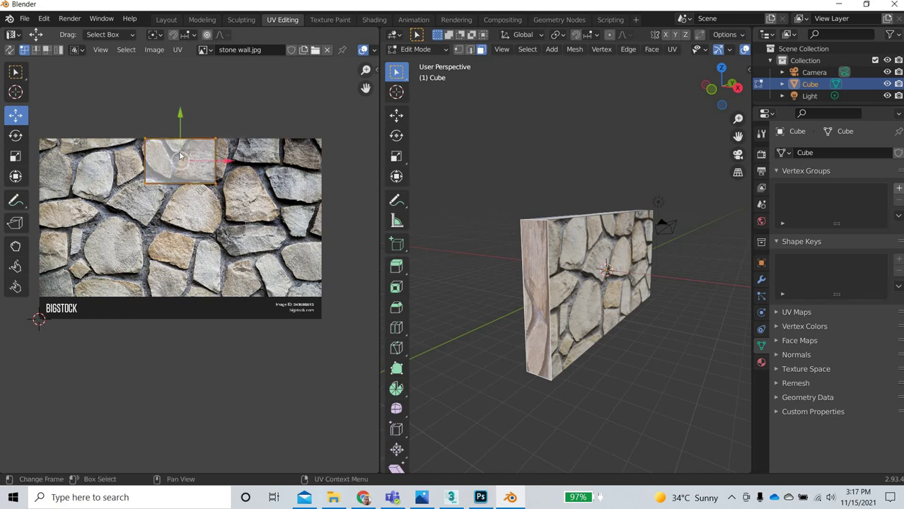
pyautogui.moveTo(180, 161); pyautogui.dragTo(122, 215)
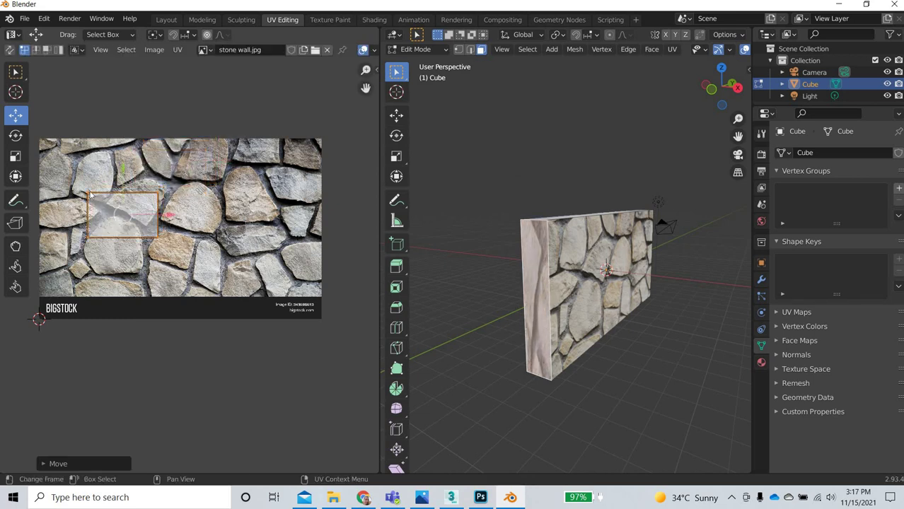
pyautogui.moveTo(123, 164); pyautogui.dragTo(122, 139)
pyautogui.moveTo(195, 162); pyautogui.dragTo(194, 162)
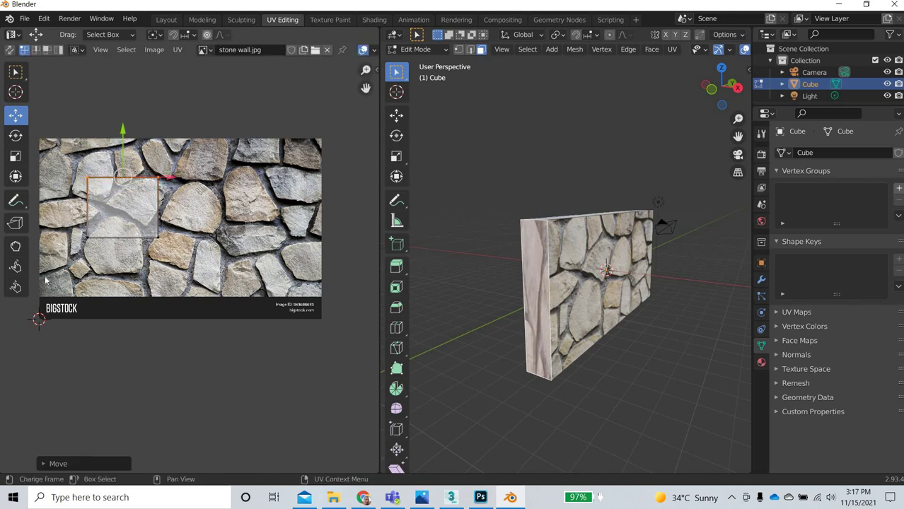
# Enable UV snapping and rotate the end face's UVs a quarter turn
pyautogui.click(173, 35)
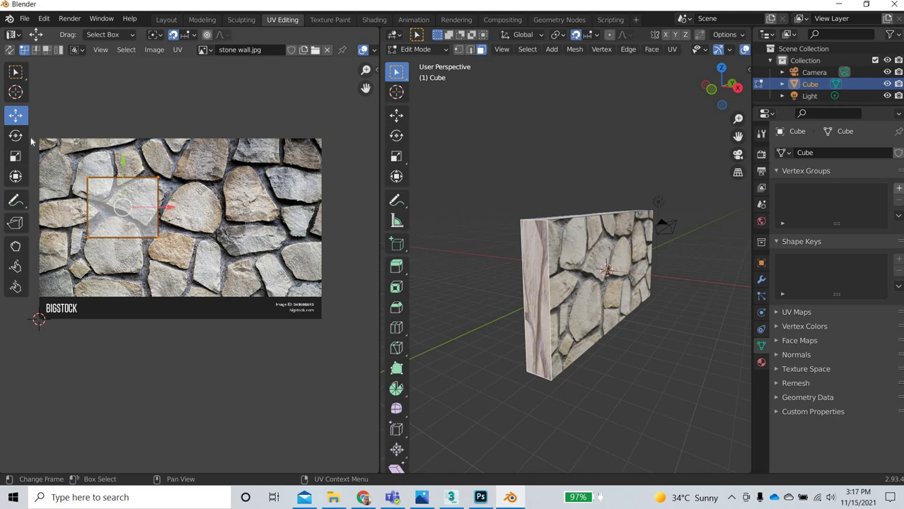
pyautogui.click(15, 135)
pyautogui.moveTo(172, 190); pyautogui.dragTo(85, 146)
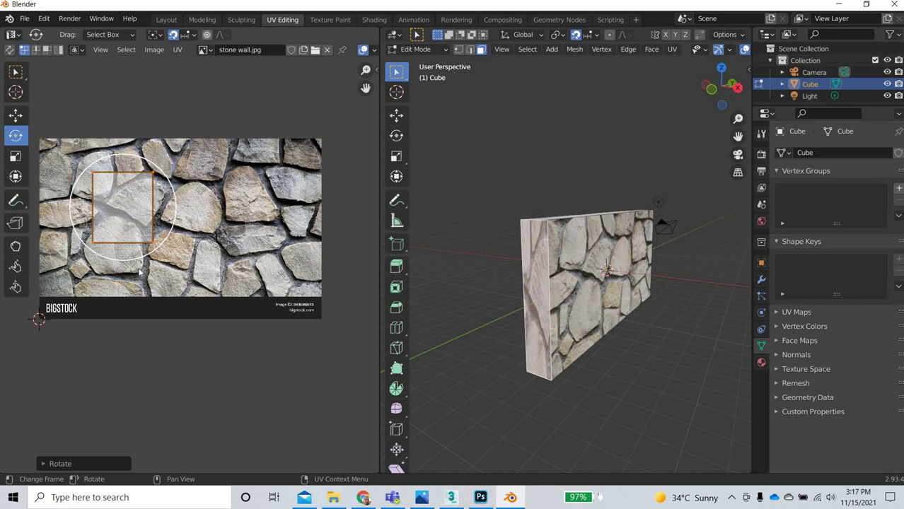
# Add the front face to the selection and move the end face's UVs over the left border of the front face's UVs
pyautogui.click(16, 115)
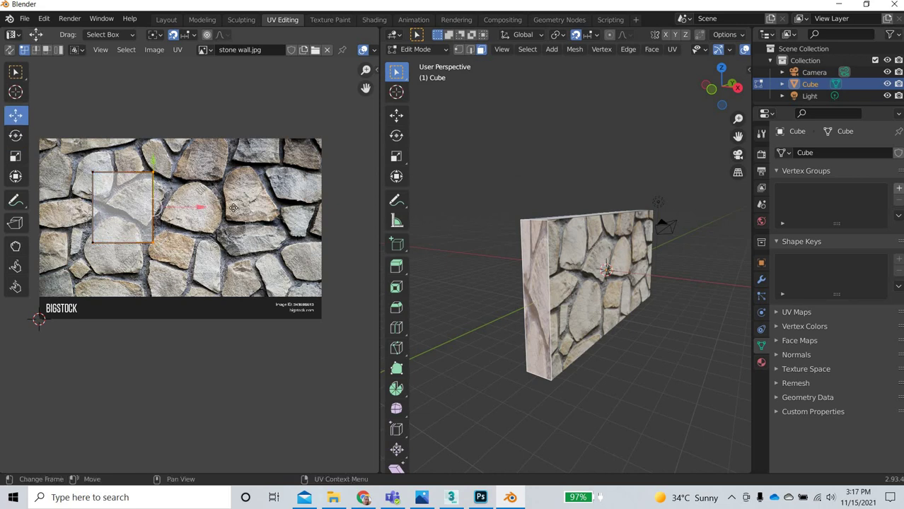
pyautogui.press('g')
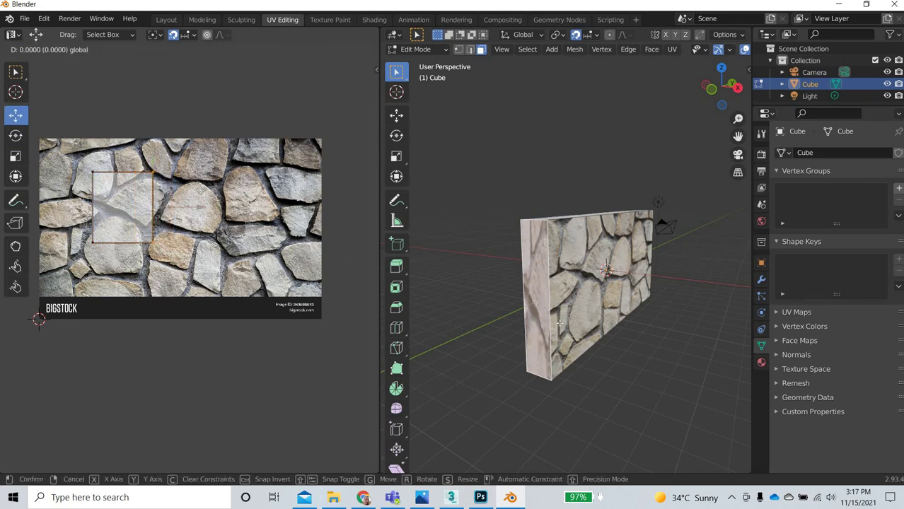
pyautogui.click(559, 323)
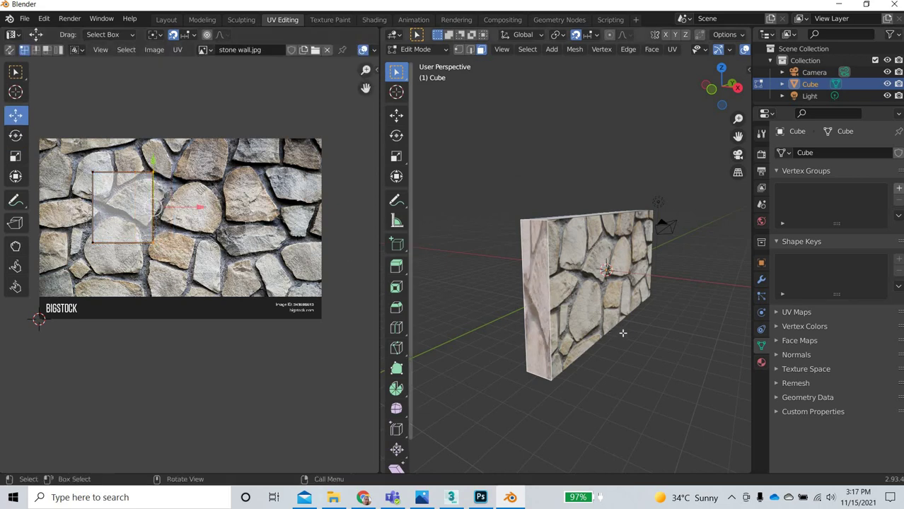
pyautogui.keyDown('shift'); pyautogui.click(589, 302); pyautogui.keyUp('shift')
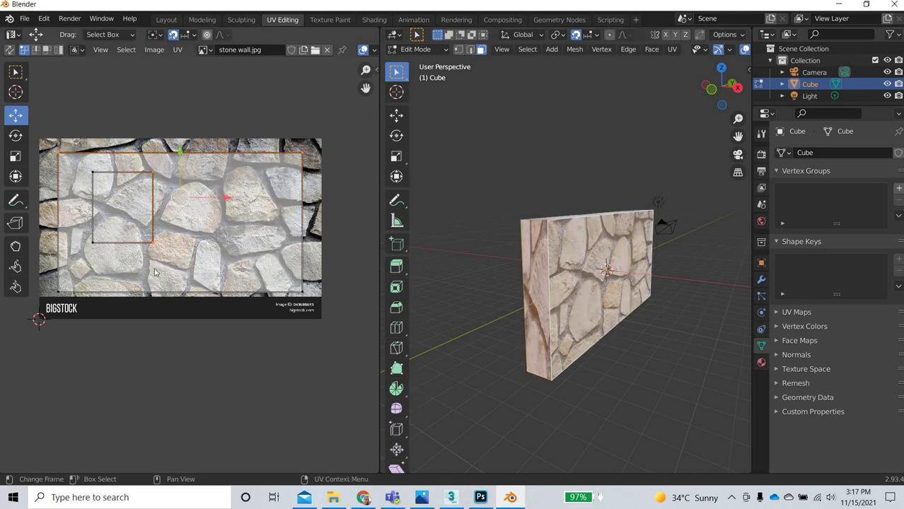
pyautogui.moveTo(154, 273); pyautogui.dragTo(173, 262)
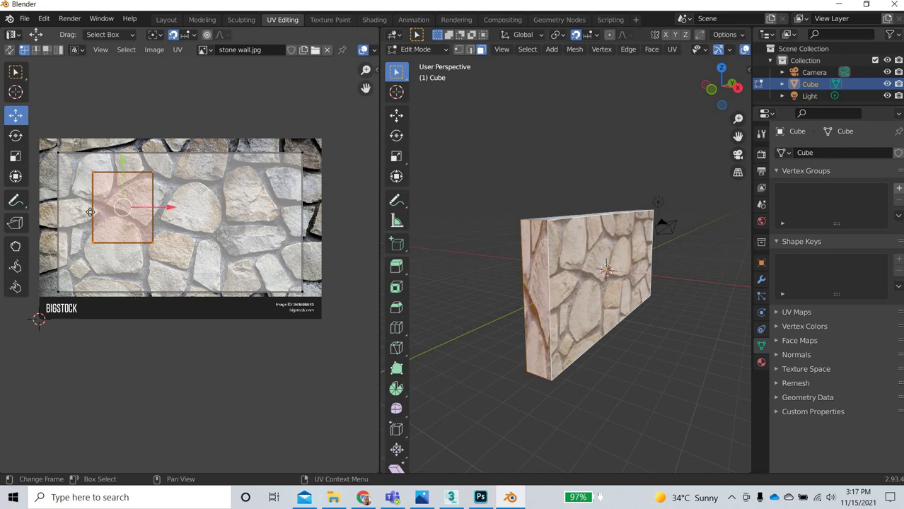
pyautogui.moveTo(90, 212); pyautogui.dragTo(41, 221)
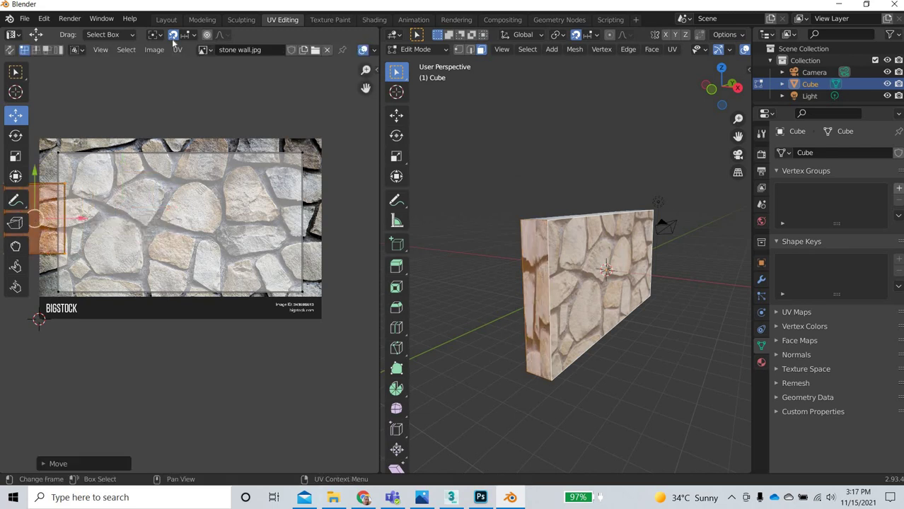
# Align the end face's right UV edge with the front UVs' left border and its left edge with the image's left edge
pyautogui.scroll(4, 221, 279)
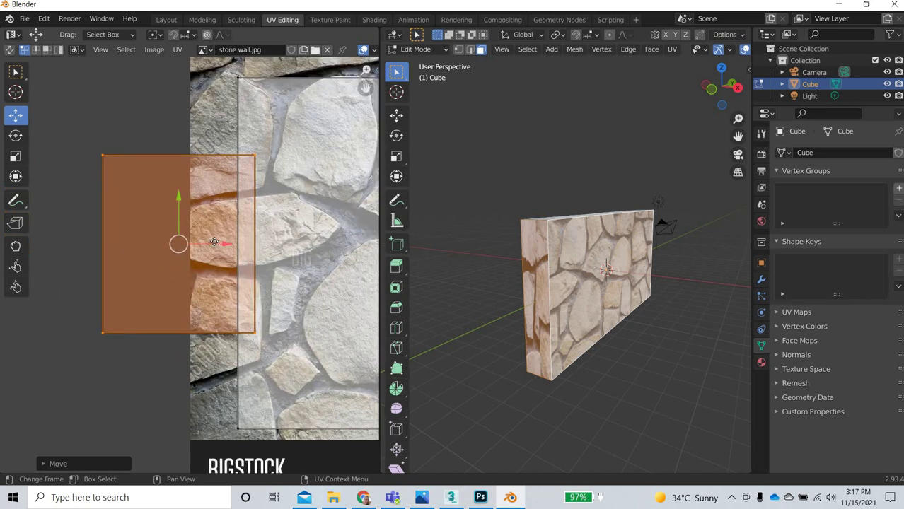
pyautogui.moveTo(223, 242)
pyautogui.mouseDown()
pyautogui.moveTo(200, 242)
pyautogui.moveTo(208, 245)
pyautogui.mouseUp()
pyautogui.moveTo(47, 393); pyautogui.dragTo(121, 123)
pyautogui.moveTo(202, 259); pyautogui.dragTo(235, 265)
pyautogui.moveTo(310, 324); pyautogui.dragTo(259, 348)
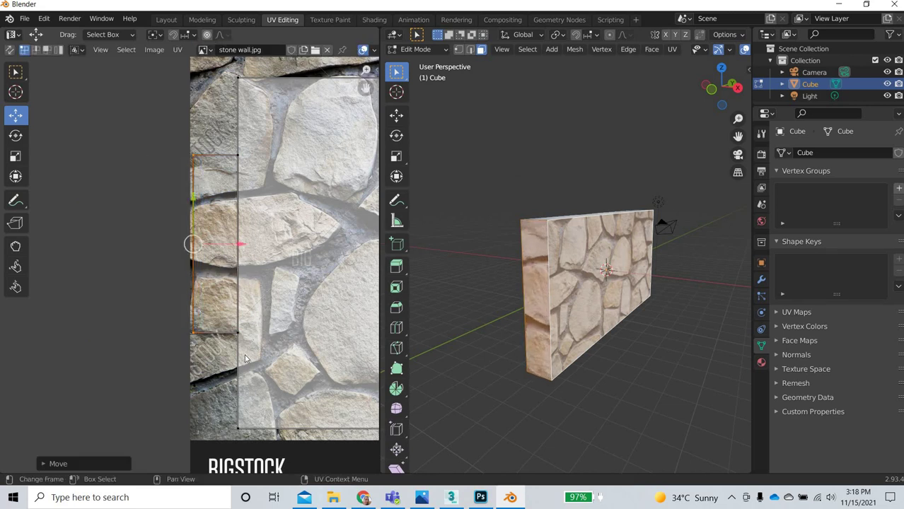
# Stretch the end face's UVs vertically, bringing their top and bottom edges level with those of the front face's UVs
pyautogui.moveTo(247, 358); pyautogui.dragTo(179, 388, button='middle')
pyautogui.moveTo(189, 230); pyautogui.dragTo(117, 142)
pyautogui.press('g')
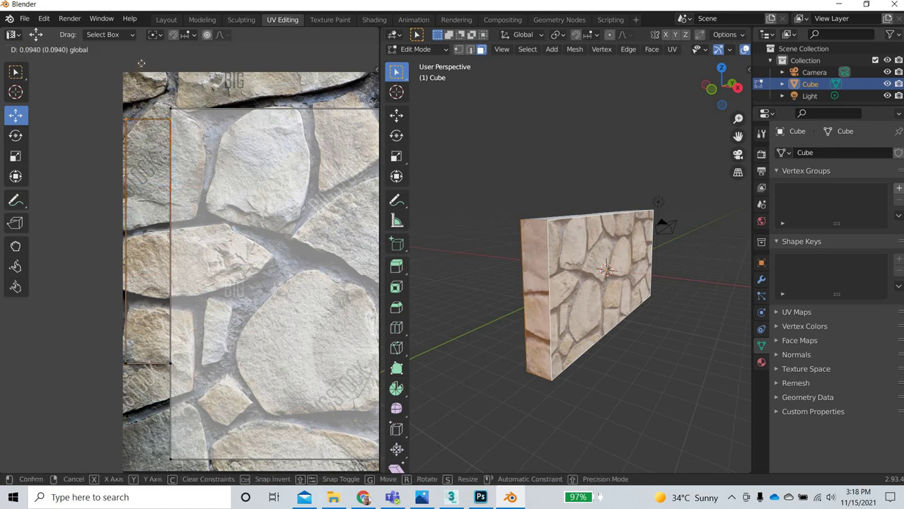
pyautogui.click(209, 335)
pyautogui.moveTo(90, 369); pyautogui.dragTo(150, 415)
pyautogui.press('g')
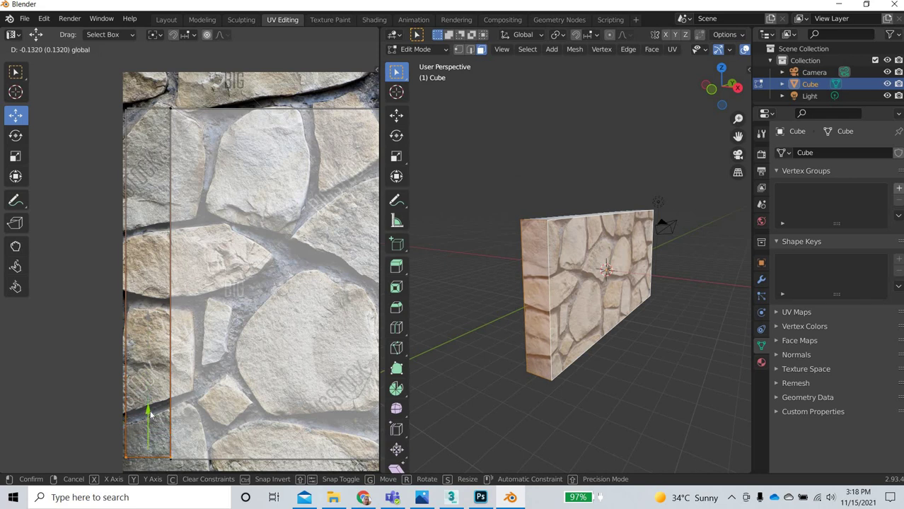
pyautogui.click(568, 380)
# Select the wall's top face and raise the upper edge of its UVs slightly over the stone image
pyautogui.scroll(4, 512, 349)
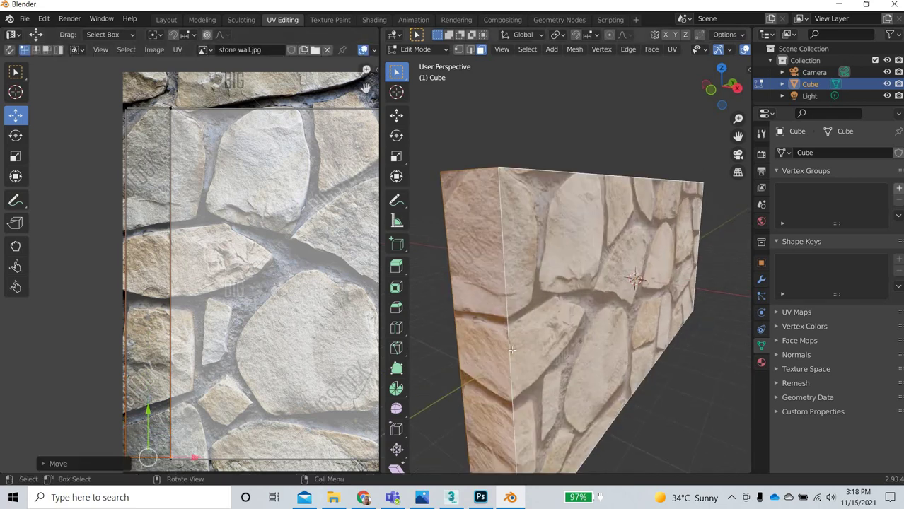
pyautogui.moveTo(630, 321)
pyautogui.mouseDown(button='middle')
pyautogui.moveTo(630, 357)
pyautogui.moveTo(597, 349)
pyautogui.mouseUp(button='middle')
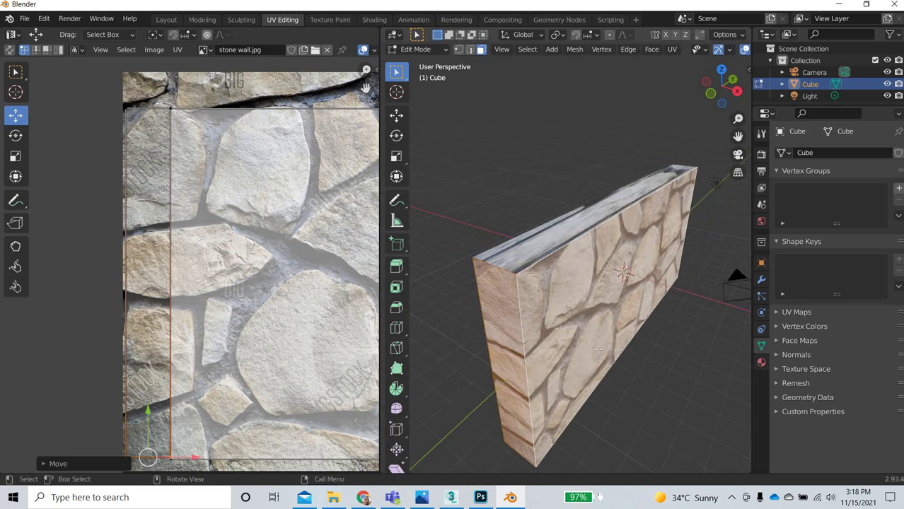
pyautogui.click(565, 230)
pyautogui.scroll(-3, 317, 254)
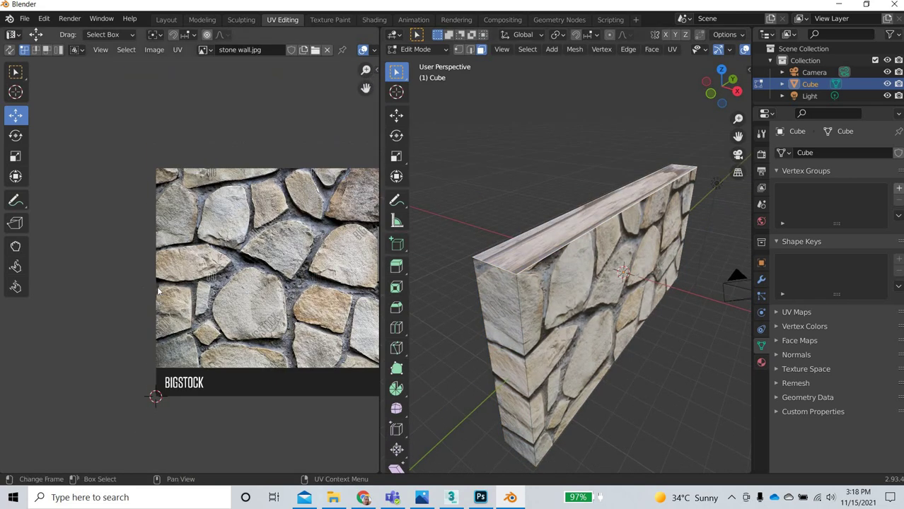
pyautogui.moveTo(340, 209); pyautogui.dragTo(181, 220, button='middle')
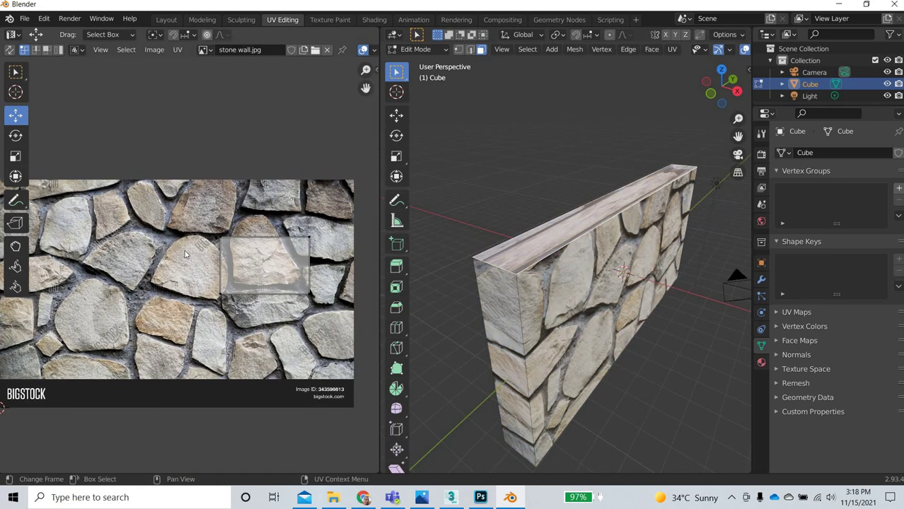
pyautogui.click(265, 210)
pyautogui.moveTo(261, 205); pyautogui.dragTo(300, 217)
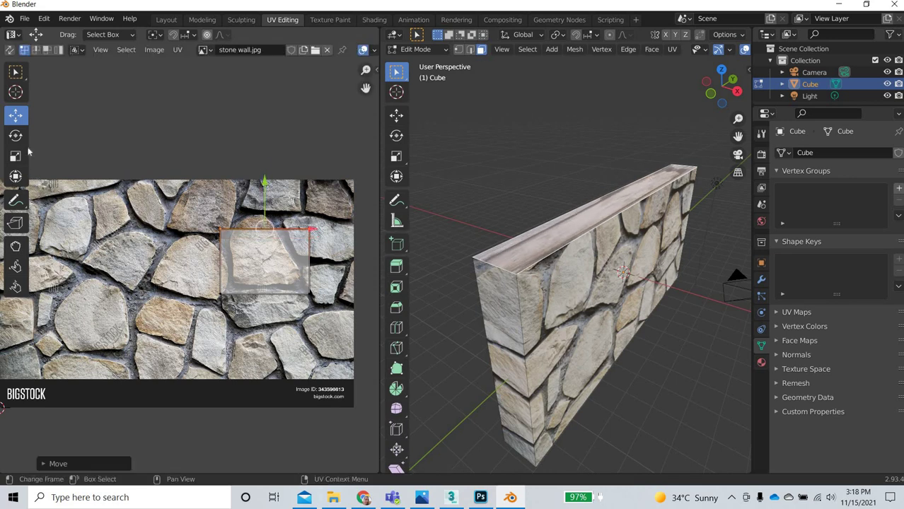
# Select all of the top face's UVs and rotate them a quarter turn with snapping
pyautogui.press('a')
pyautogui.hotkey('shift', 'space')
pyautogui.press('r')
pyautogui.click(174, 34)
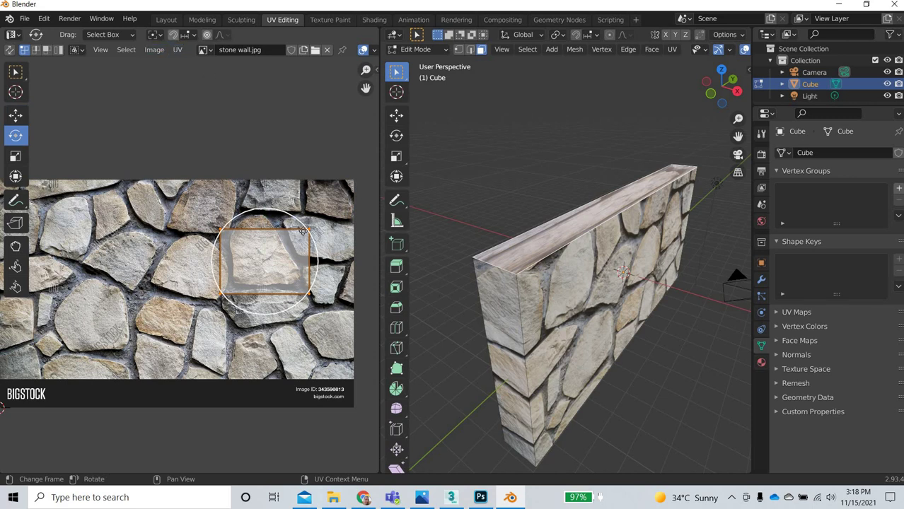
pyautogui.moveTo(223, 283); pyautogui.dragTo(213, 159)
pyautogui.hotkey('shift', 'space')
pyautogui.press('g')
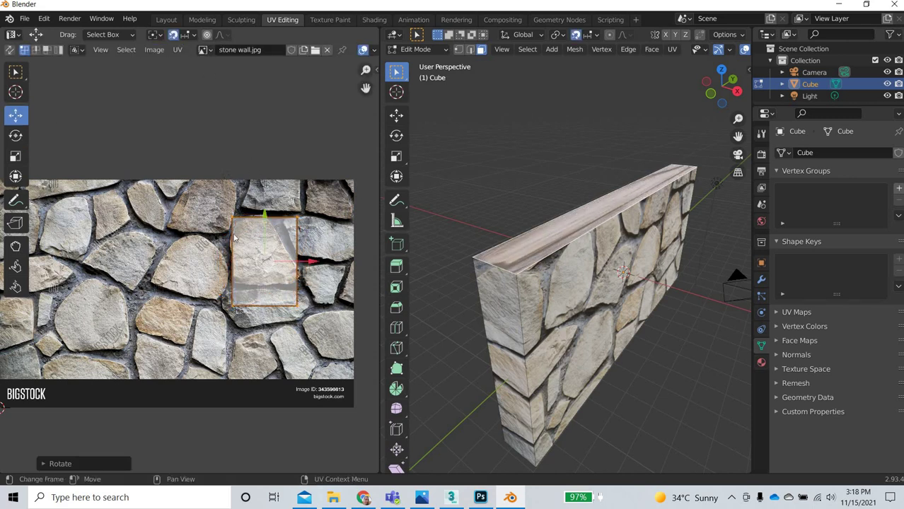
# Stretch the top face's UVs toward the image's left side and raise their lower edge with snapping off to form a narrow strip
pyautogui.moveTo(205, 207); pyautogui.dragTo(250, 333)
pyautogui.moveTo(273, 260); pyautogui.dragTo(69, 258)
pyautogui.scroll(-2, 202, 244)
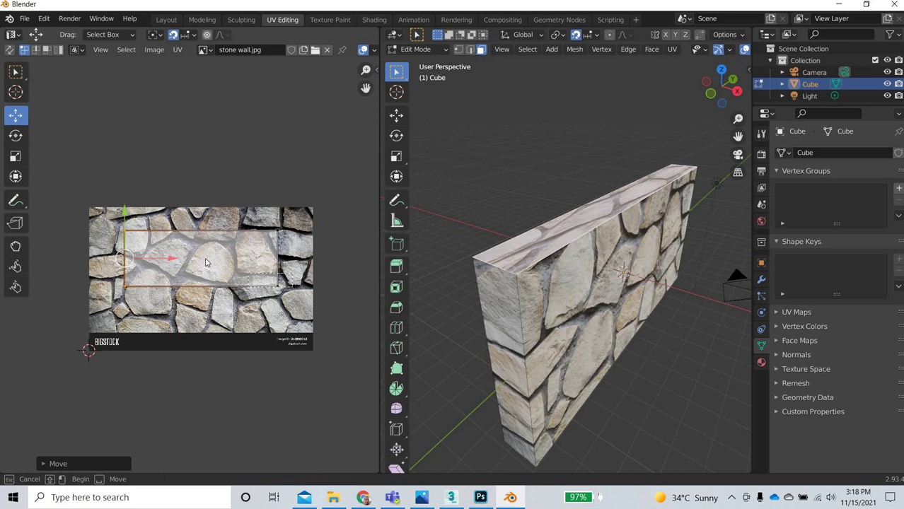
pyautogui.moveTo(203, 224); pyautogui.dragTo(176, 38)
pyautogui.click(174, 34)
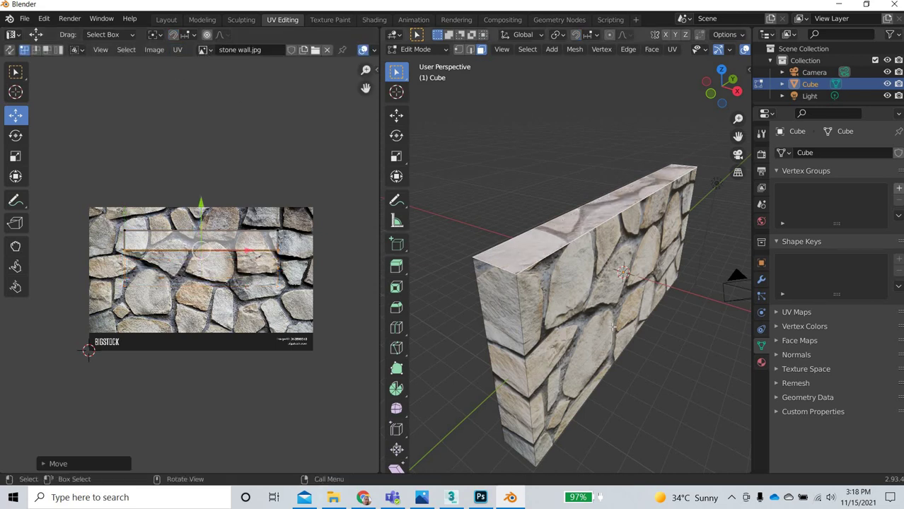
# Select the wall's front, end and top faces together to show their UVs over the stone image
pyautogui.click(587, 298)
pyautogui.hotkey('ctrl', 'z')
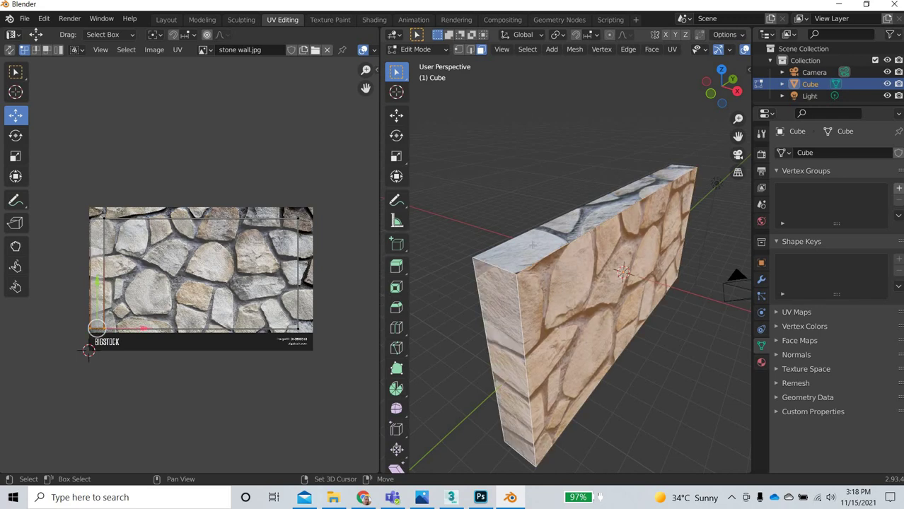
pyautogui.keyDown('shift'); pyautogui.click(580, 222); pyautogui.keyUp('shift')
pyautogui.scroll(3, 266, 303)
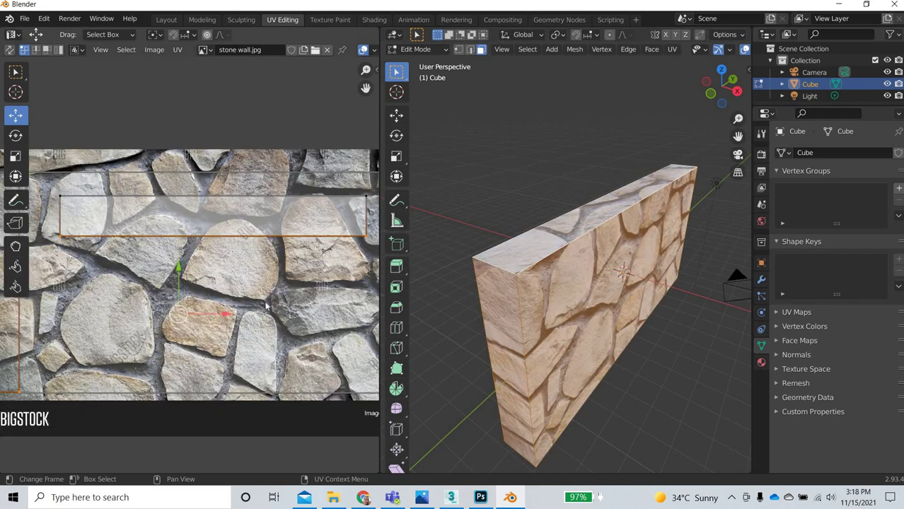
pyautogui.scroll(-2, 269, 357)
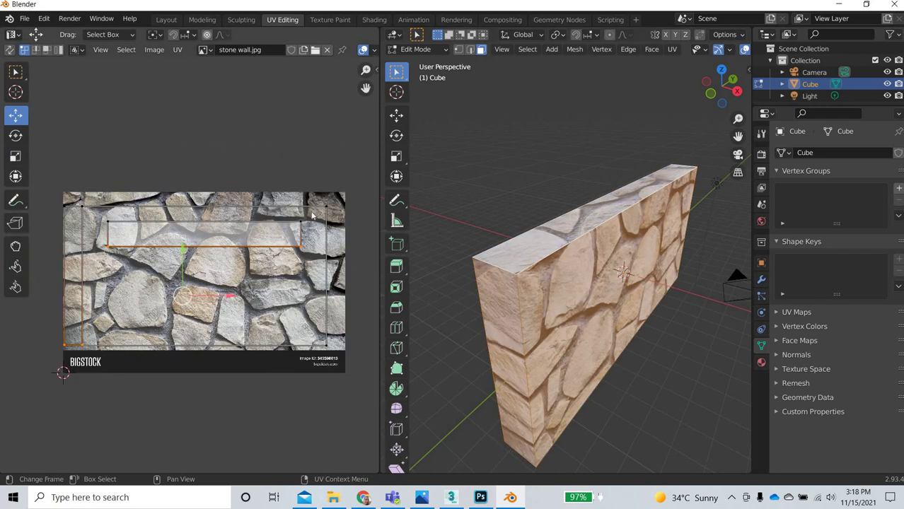
# Lower the upper edge of the top face's UVs slightly and move the strip onto the upper border of the front face's UVs
pyautogui.press('b')
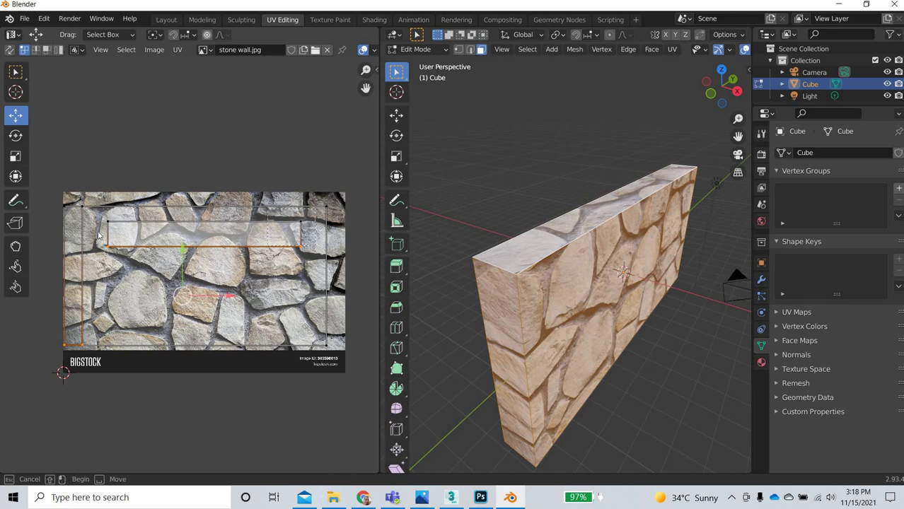
pyautogui.moveTo(189, 188); pyautogui.dragTo(91, 238)
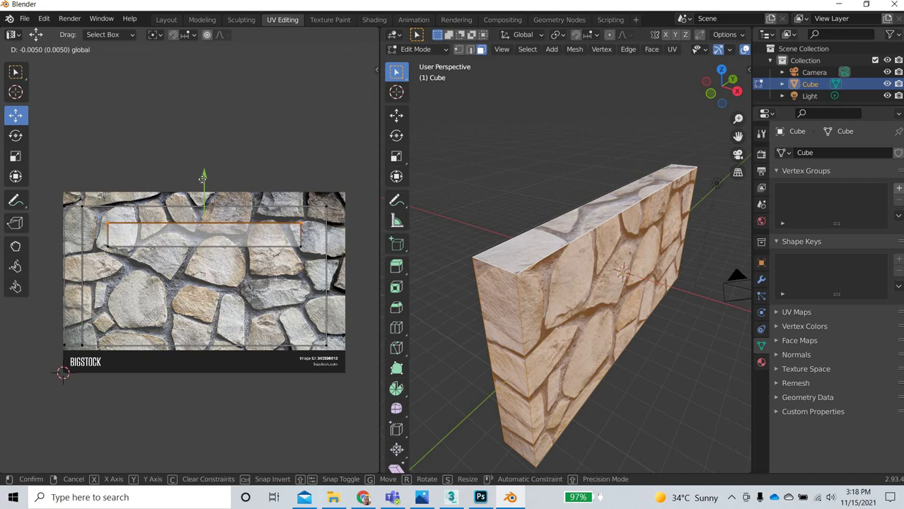
pyautogui.moveTo(203, 179); pyautogui.dragTo(205, 176)
pyautogui.click(343, 177)
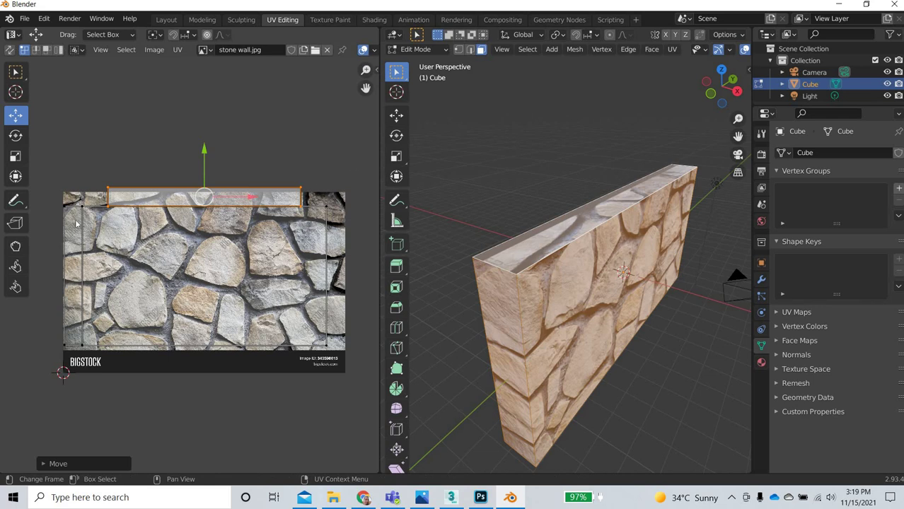
# Lower the top face's UV strip together with the upper edges of the front and end UVs until the strip lies within the image
pyautogui.moveTo(354, 160); pyautogui.dragTo(40, 235)
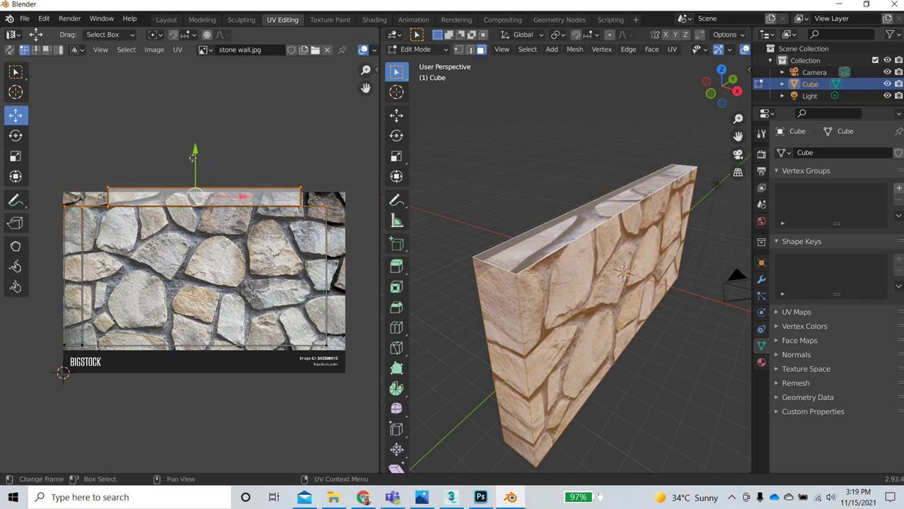
pyautogui.moveTo(194, 157); pyautogui.dragTo(193, 163)
pyautogui.scroll(2, 175, 219)
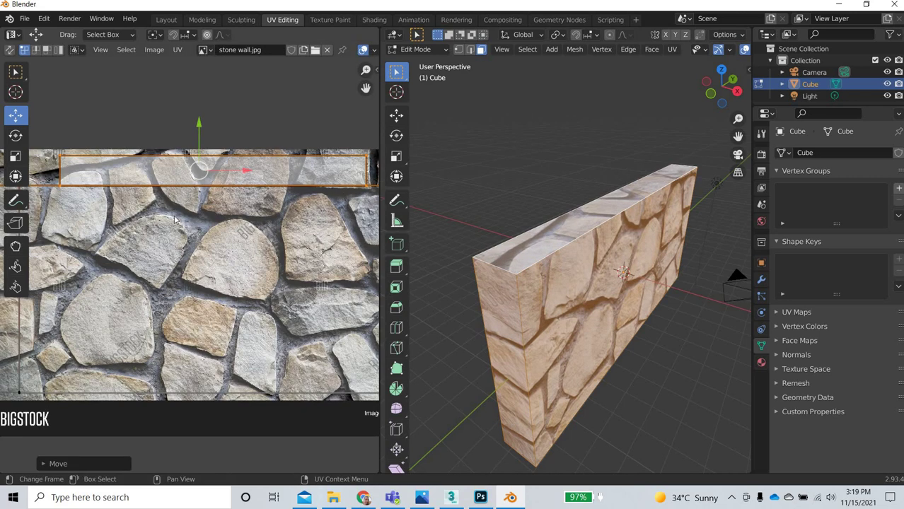
# Align the left and right ends of the top face's UV strip with the side borders of the front face's UVs
pyautogui.moveTo(194, 152); pyautogui.dragTo(311, 177, button='middle')
pyautogui.moveTo(202, 147); pyautogui.dragTo(135, 195)
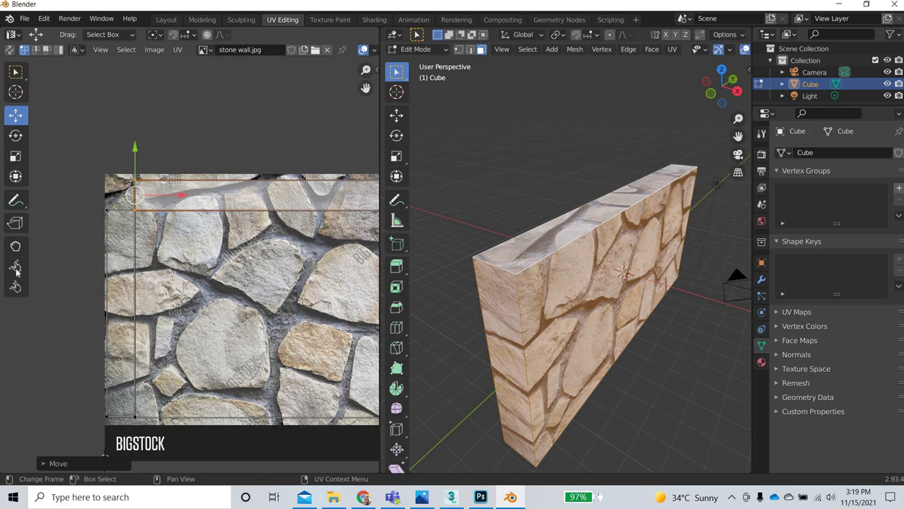
pyautogui.moveTo(319, 174); pyautogui.dragTo(26, 176, button='middle')
pyautogui.moveTo(216, 164); pyautogui.dragTo(171, 231)
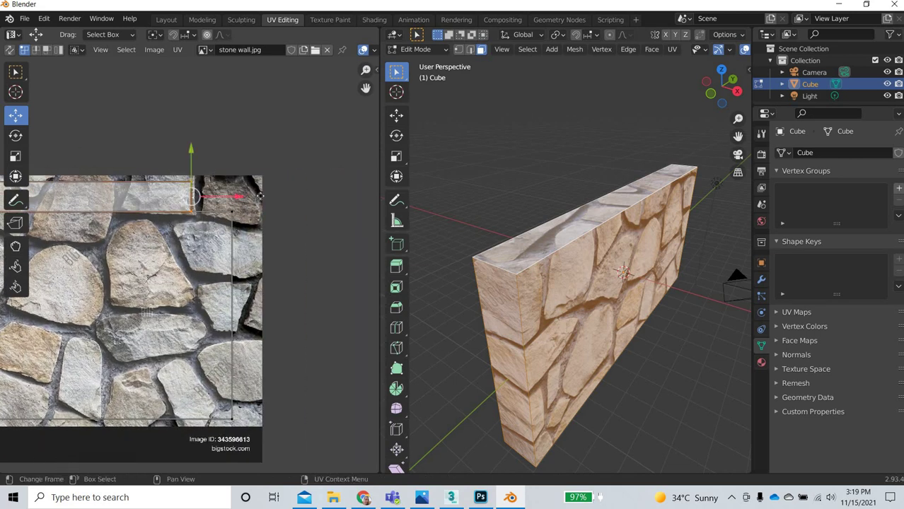
pyautogui.moveTo(260, 196); pyautogui.dragTo(276, 199)
pyautogui.moveTo(277, 198); pyautogui.dragTo(357, 195, button='middle')
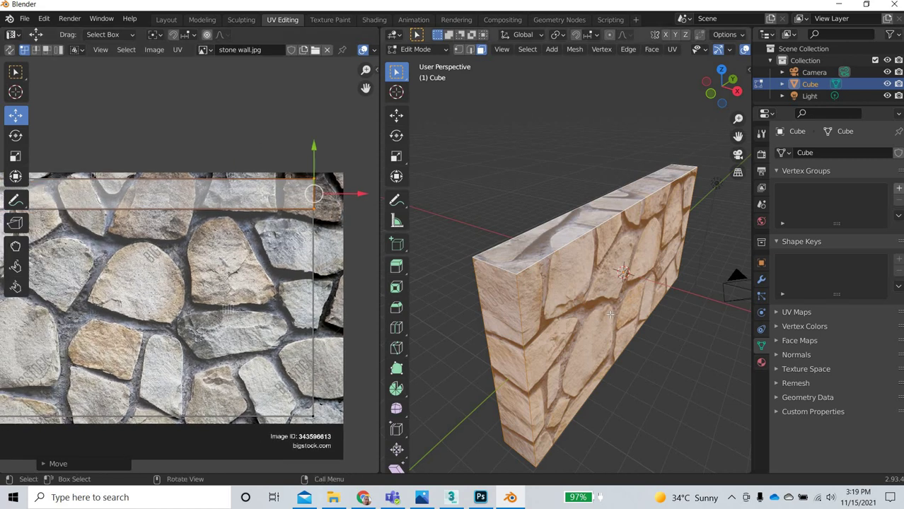
# Move the top strip and the adjoining upper edges of the front and end UVs farther down over the stones
pyautogui.moveTo(610, 315); pyautogui.dragTo(612, 277, button='middle')
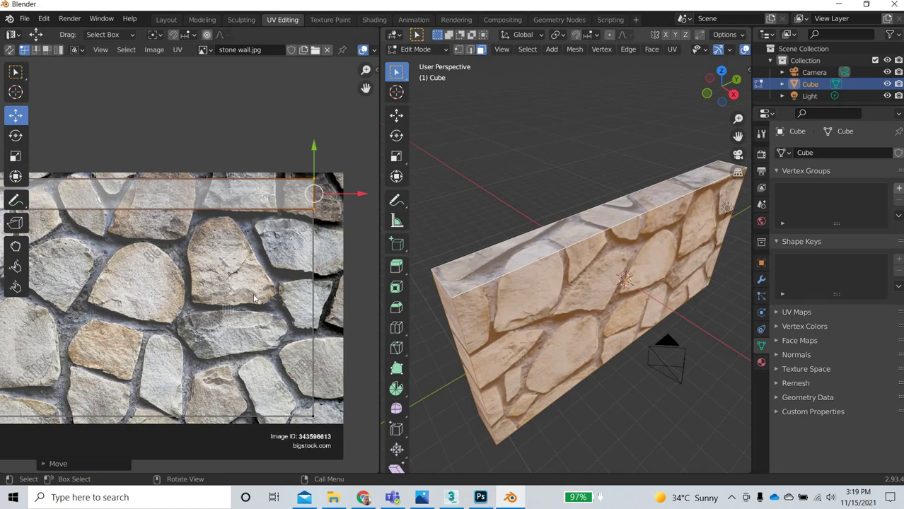
pyautogui.scroll(-2, 331, 290)
pyautogui.moveTo(175, 289); pyautogui.dragTo(231, 292, button='middle')
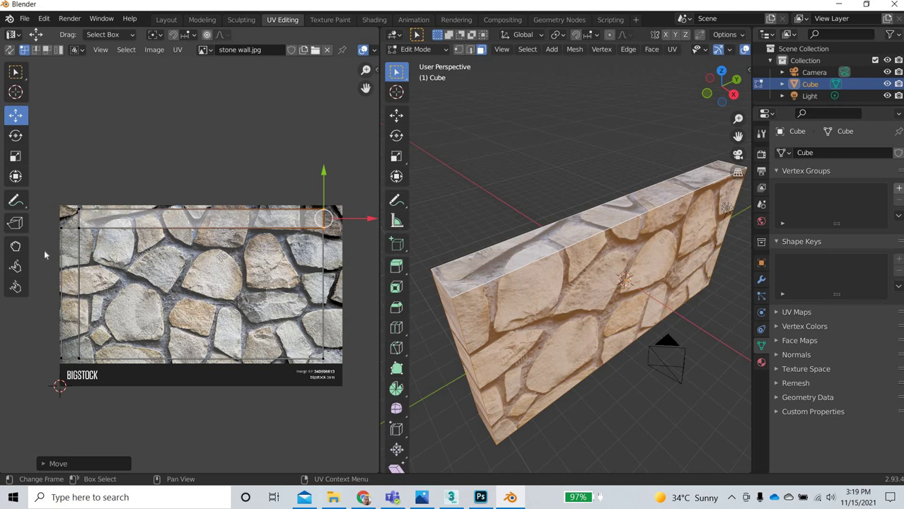
pyautogui.moveTo(44, 255); pyautogui.dragTo(184, 187)
pyautogui.moveTo(527, 368); pyautogui.dragTo(585, 382, button='middle')
pyautogui.scroll(3, 636, 420)
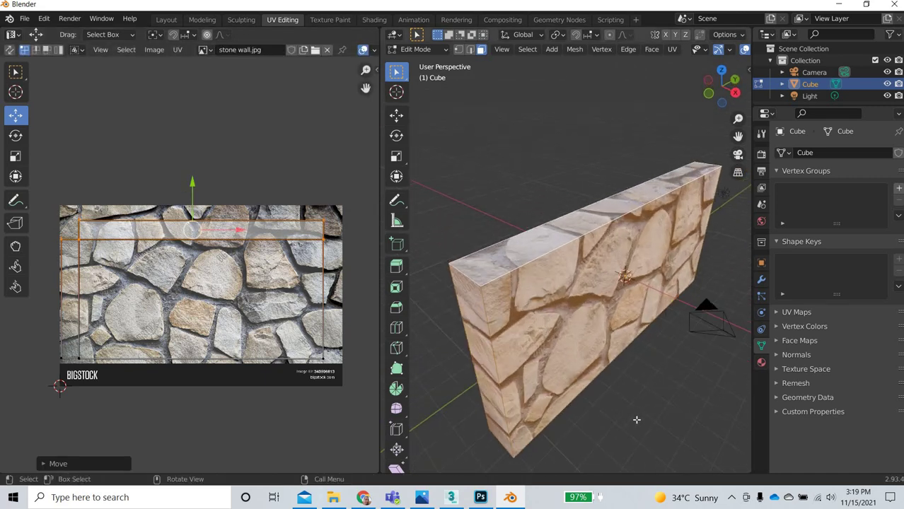
pyautogui.moveTo(284, 335); pyautogui.dragTo(284, 295, button='middle')
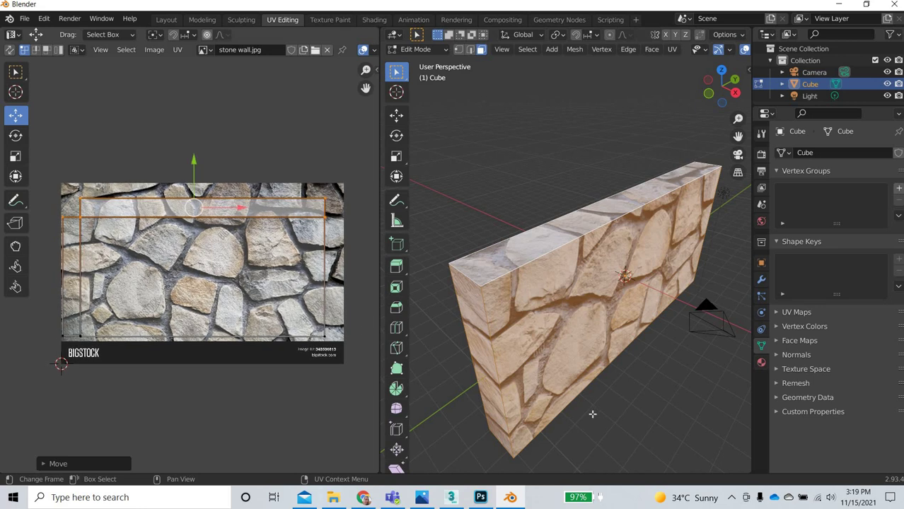
# Deselect all faces and examine the stone texture's continuity around the wall's corners and top from several angles
pyautogui.click(649, 428)
pyautogui.moveTo(651, 426); pyautogui.dragTo(656, 424, button='middle')
pyautogui.moveTo(641, 383); pyautogui.dragTo(614, 233, button='middle')
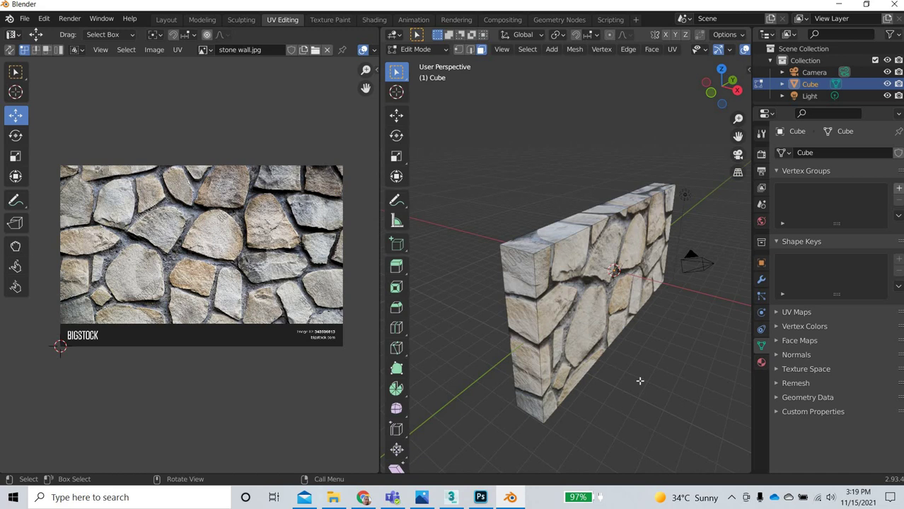
pyautogui.moveTo(640, 381); pyautogui.dragTo(640, 384, button='middle')
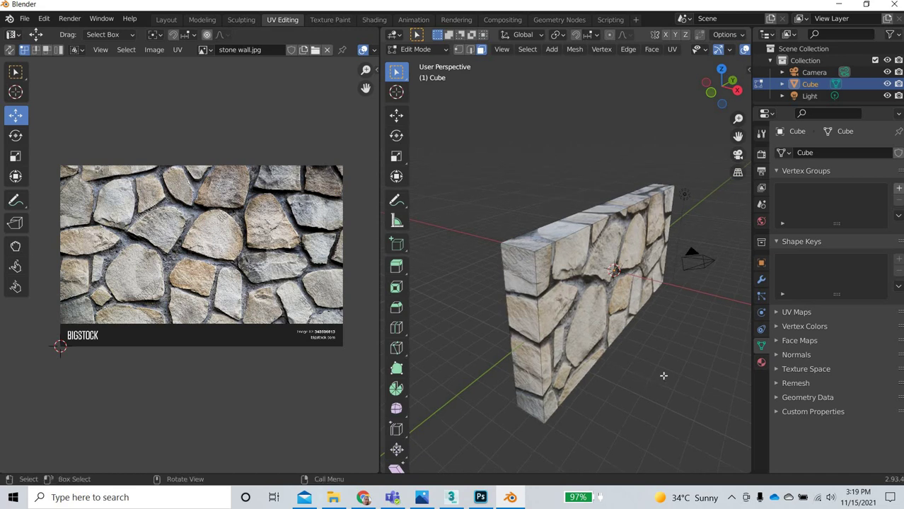
pyautogui.moveTo(716, 330); pyautogui.dragTo(550, 234, button='middle')
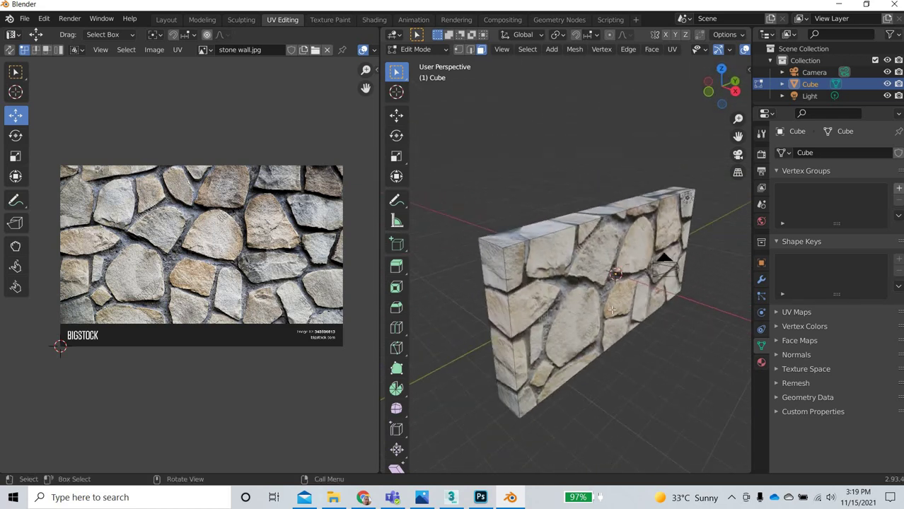
pyautogui.moveTo(632, 288); pyautogui.dragTo(529, 308, button='middle')
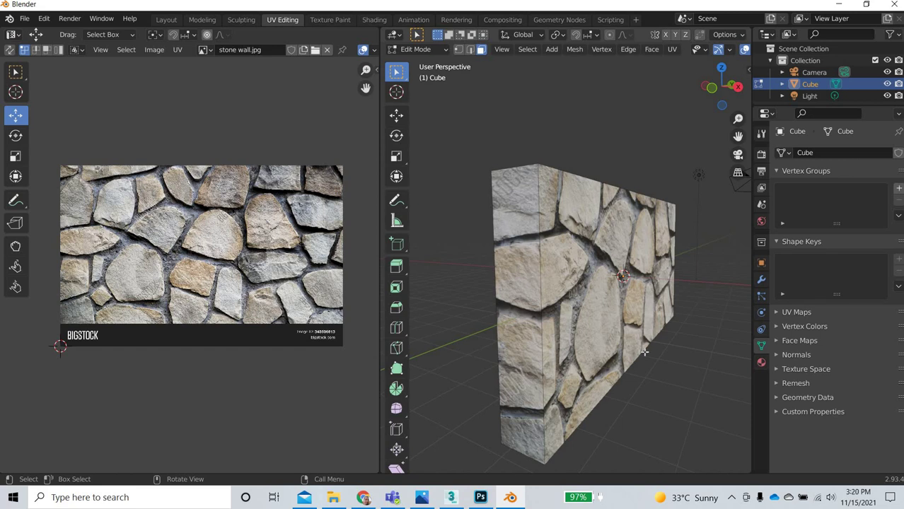
pyautogui.moveTo(644, 352); pyautogui.dragTo(639, 300, button='middle')
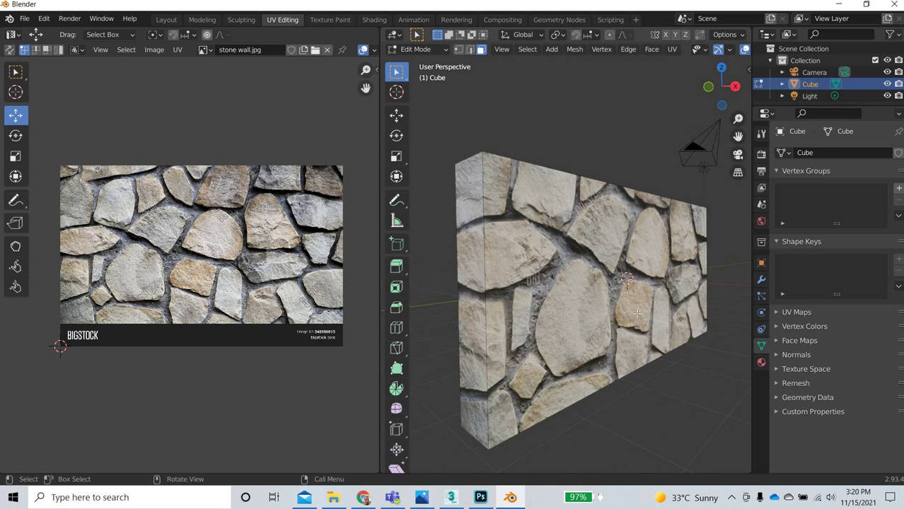
pyautogui.scroll(-3, 626, 363)
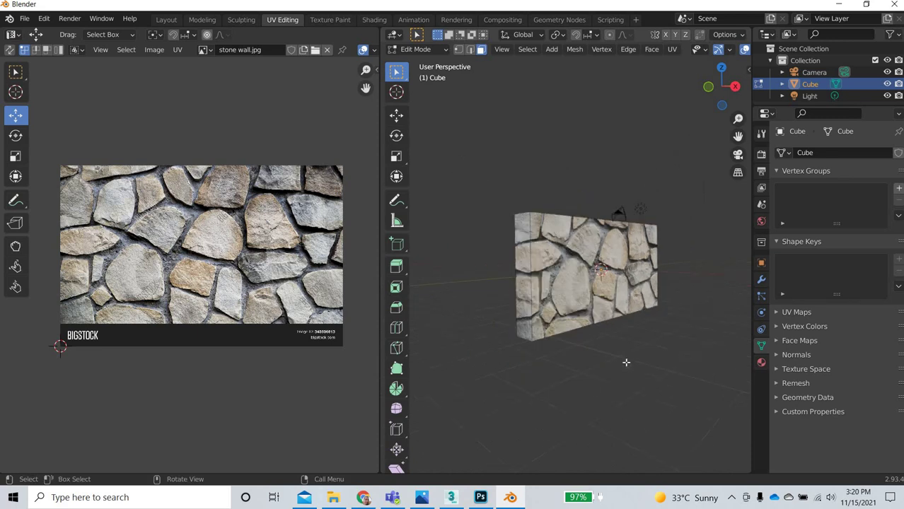